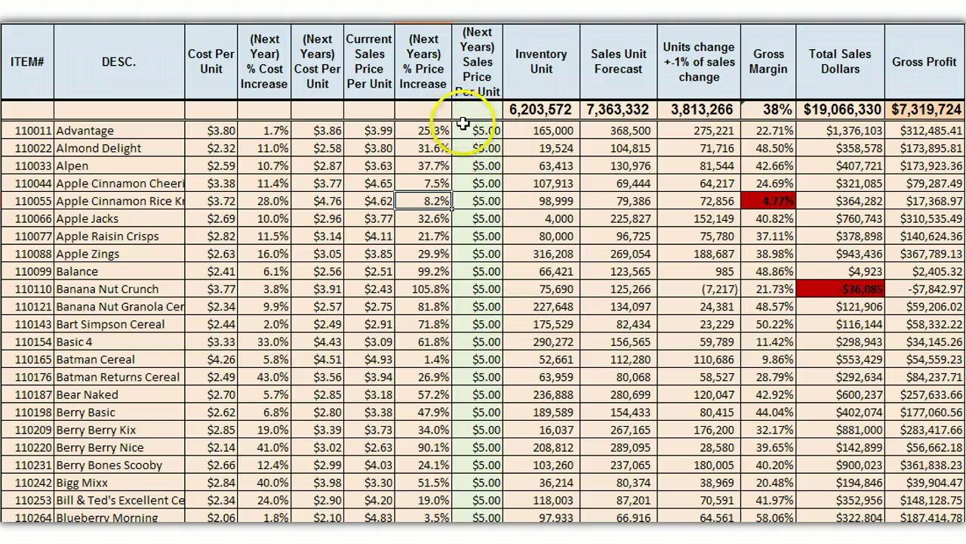
- Examine the price increase, sales unit forecast and units change values in the Advantage row
left_click(430, 130)
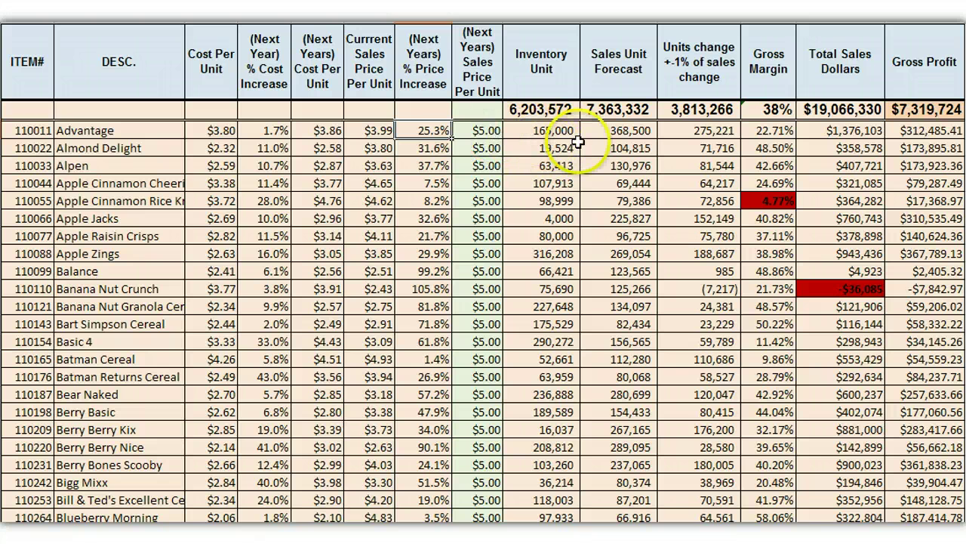
left_click(610, 132)
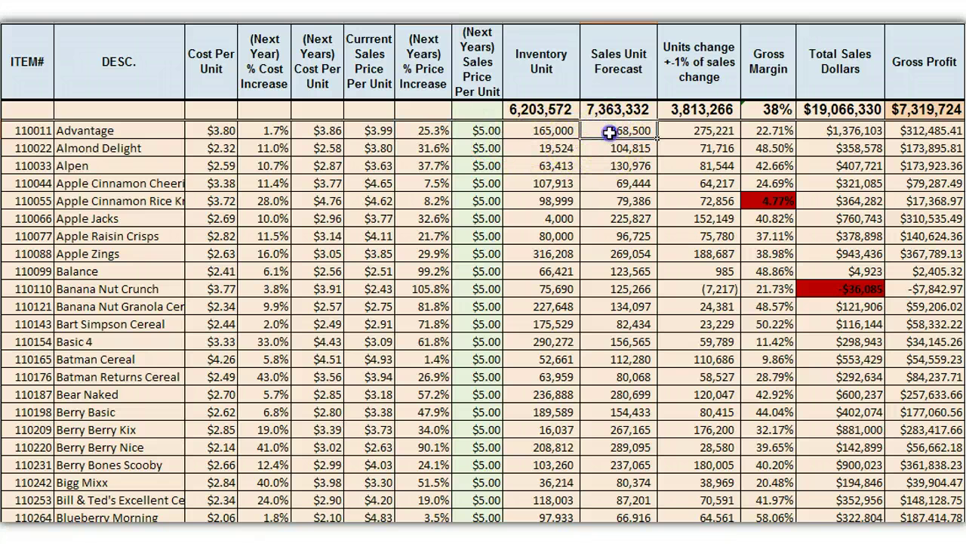
left_click(687, 132)
left_click(689, 77)
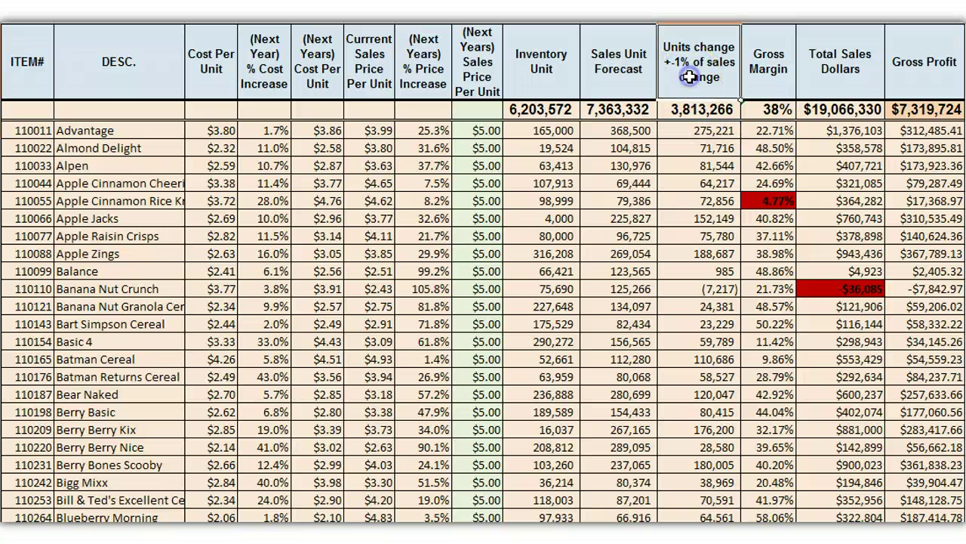
left_click(691, 133)
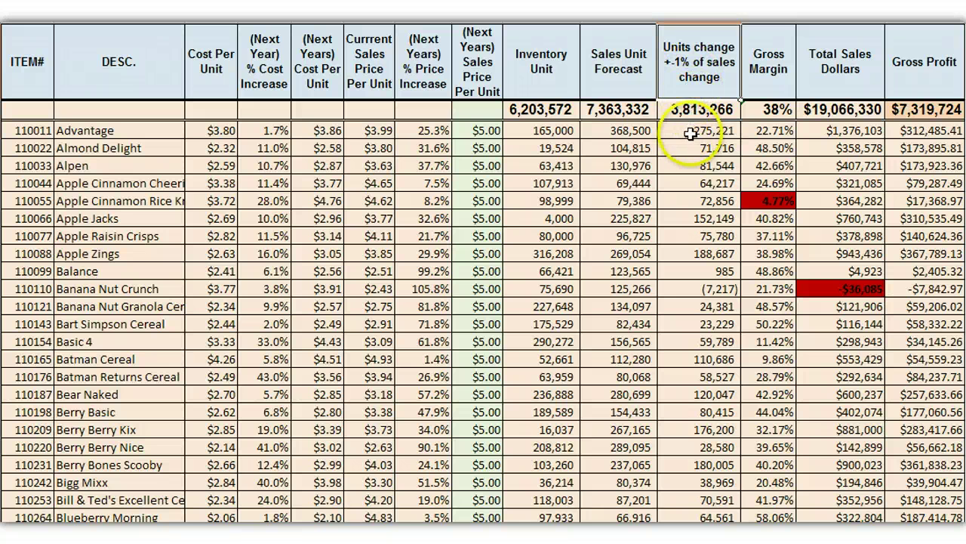
- Try next year's sales prices of $2.99 and $3.99 for Advantage and check its price increase, unit forecast and units change
left_click(469, 134)
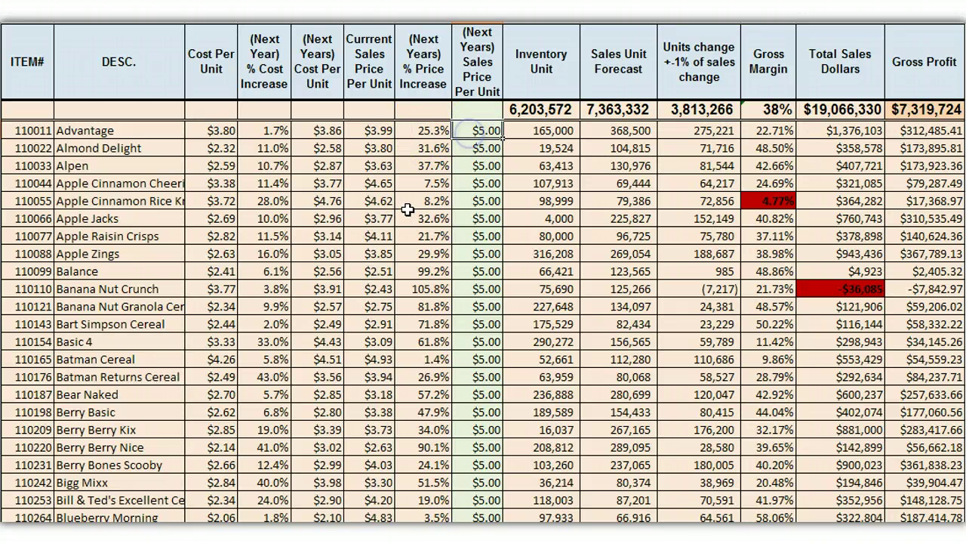
type("2.99")
key("Return")
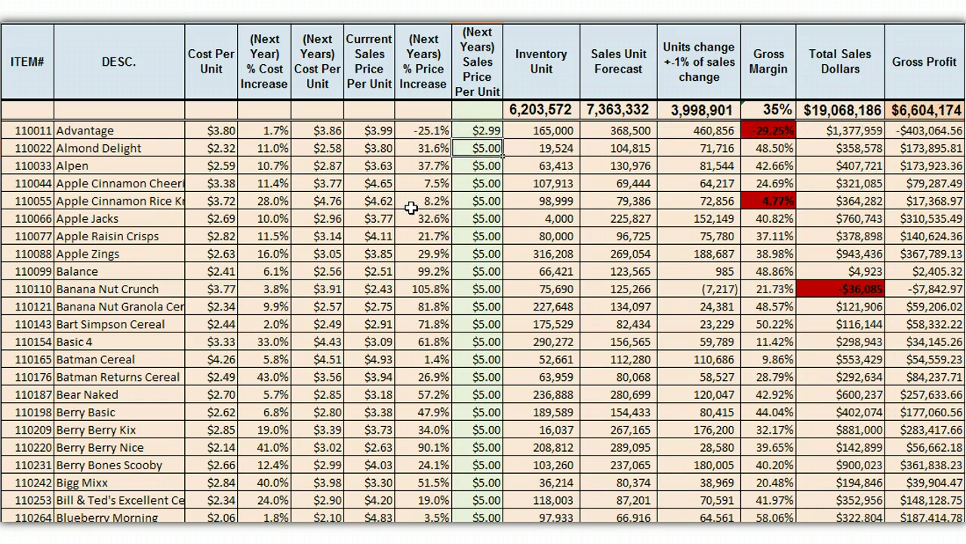
key("Up")
type("3")
left_click(409, 208)
left_click(432, 130)
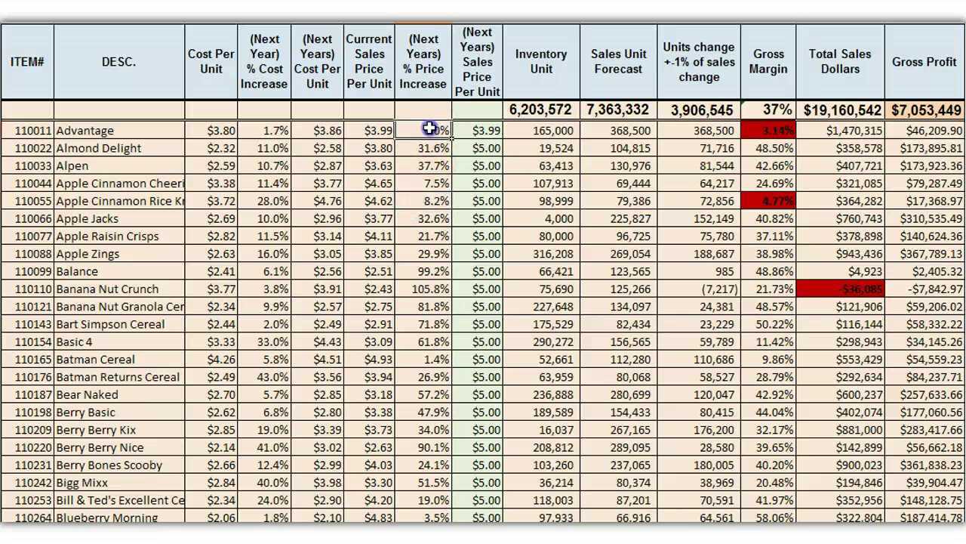
left_click(603, 133)
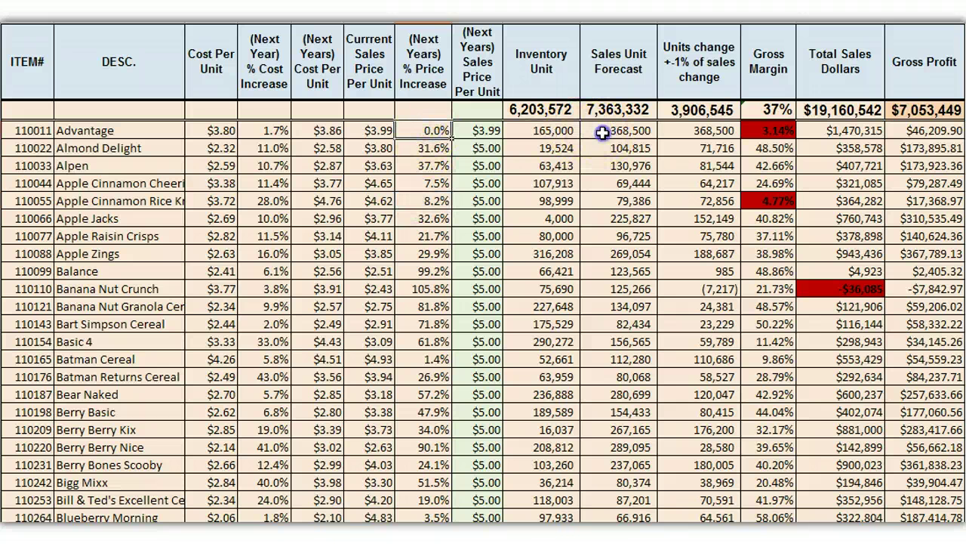
left_click(713, 130)
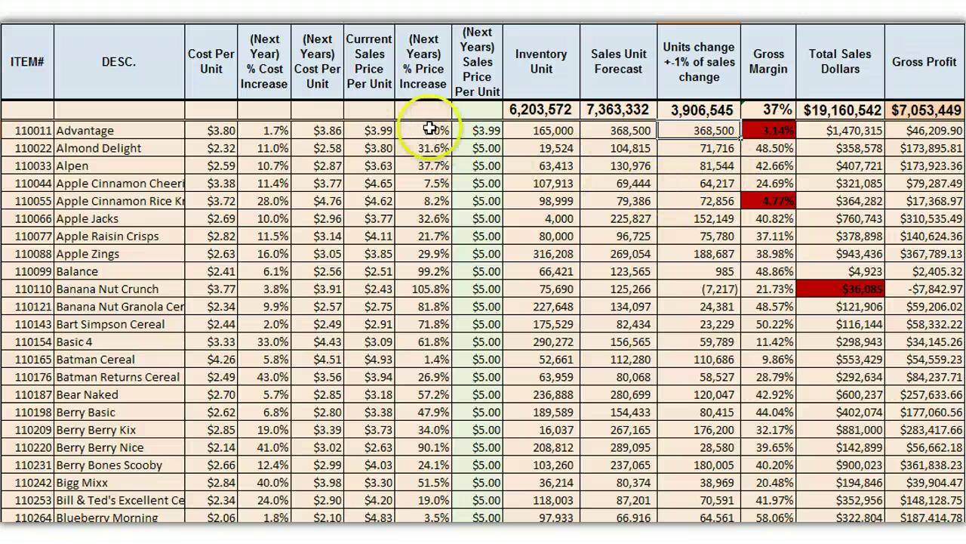
- Try next year's sales prices of $6.00 and $8.00 for Advantage and check its units change
left_click(476, 130)
type("6")
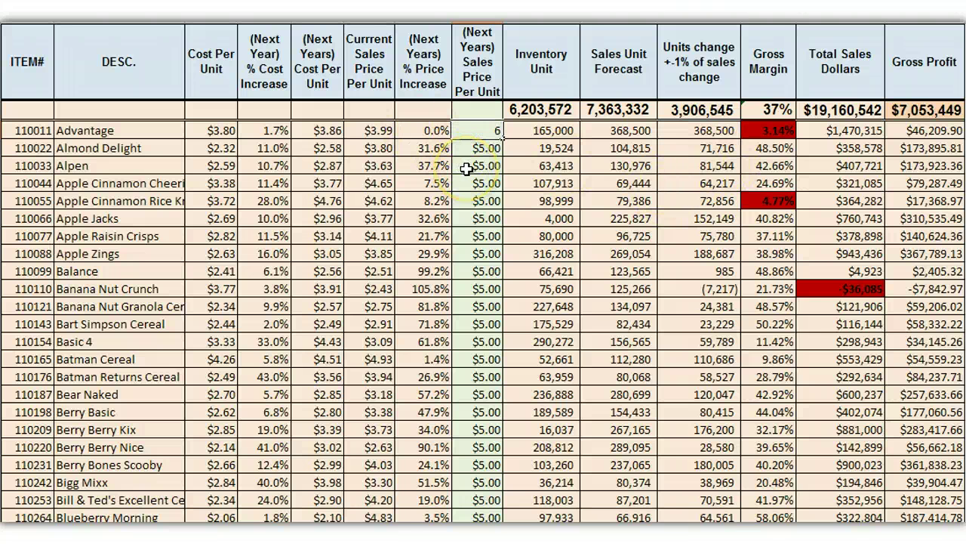
key("Return")
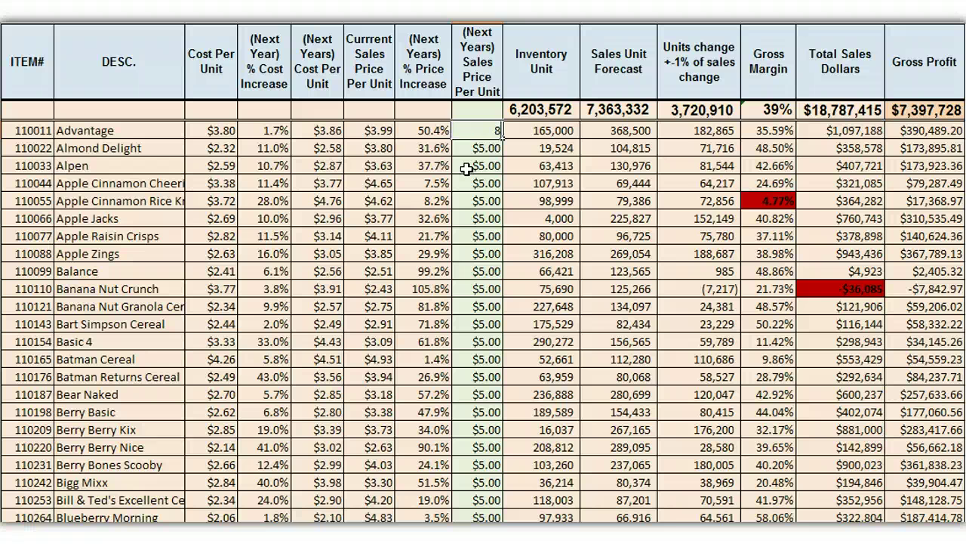
type("8")
key("Return")
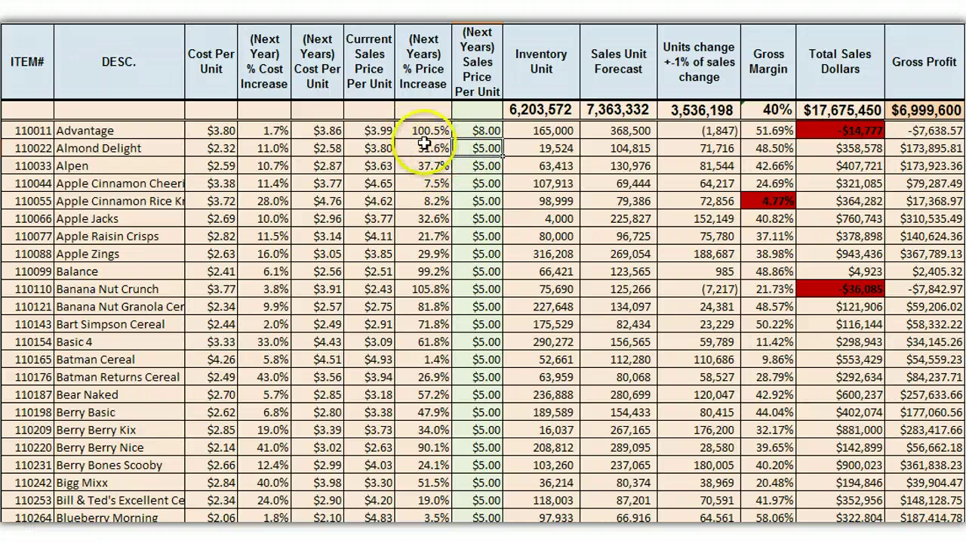
left_click(684, 126)
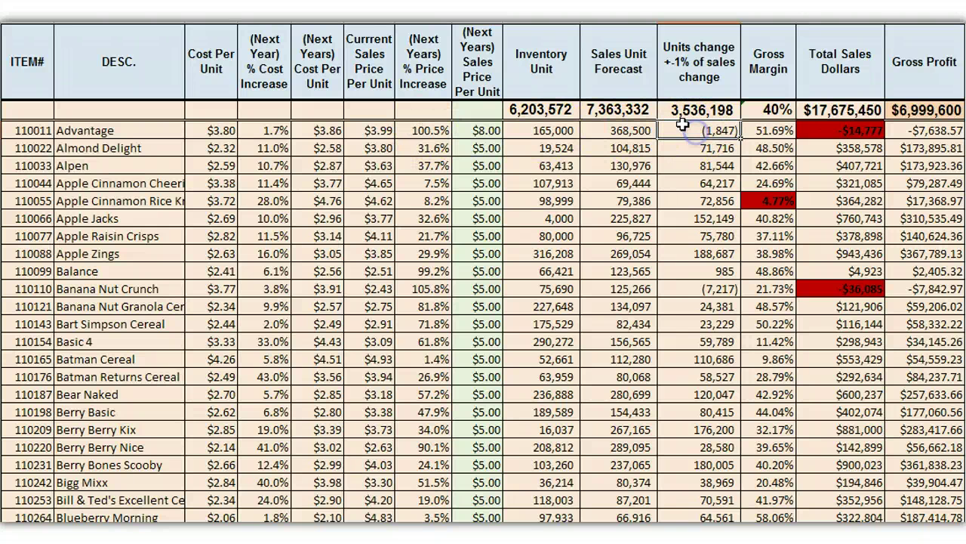
- Try $7.00 as Advantage's sales price for next year, check its unit forecast, and reset the price to $5.00
left_click(475, 132)
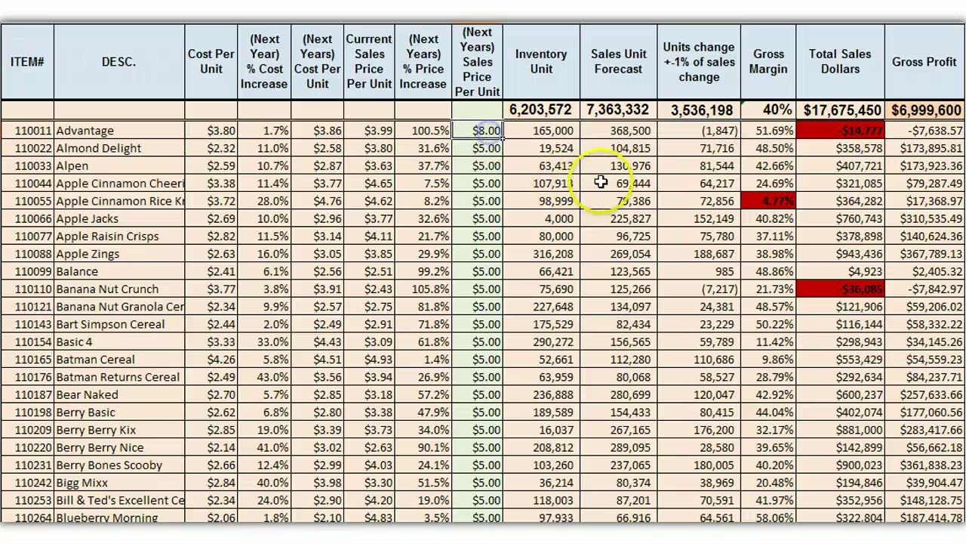
type("7")
key("Return")
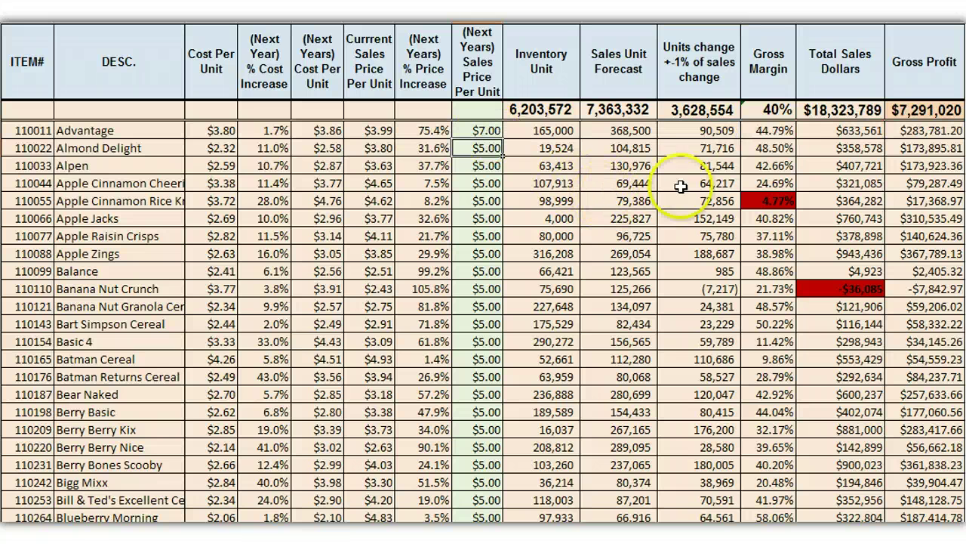
left_click(618, 129)
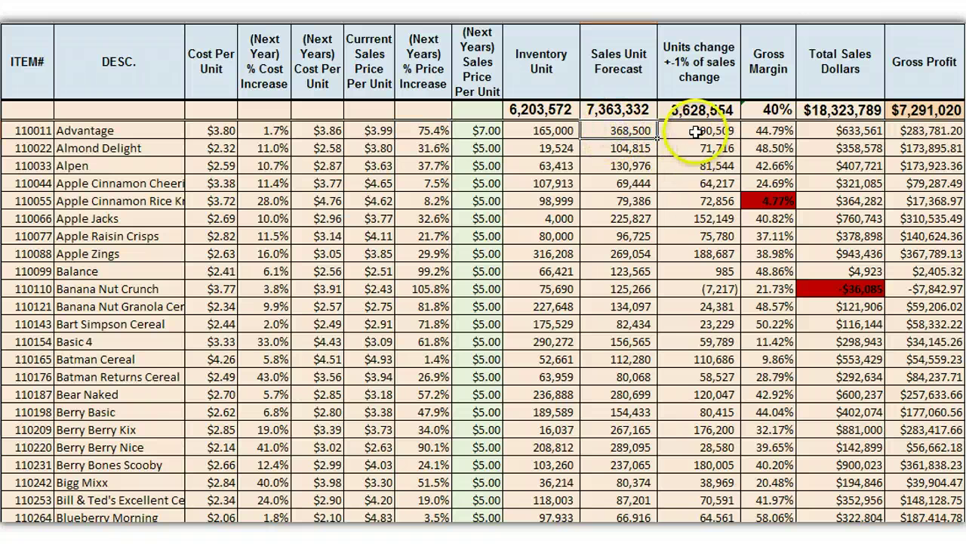
left_click(477, 132)
type("5")
key("Return")
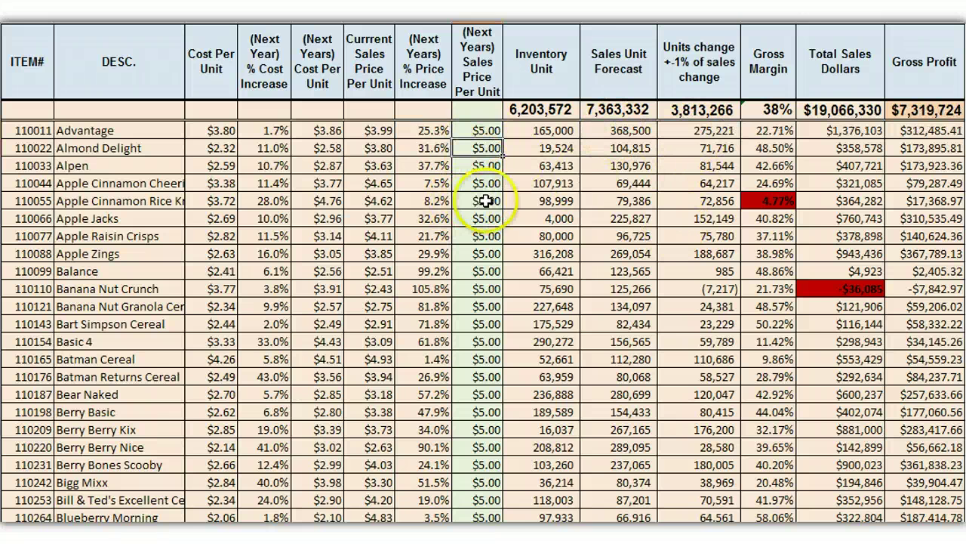
- Review Advantage's units change, unit forecast, gross margin, total sales dollars and gross profit against its sales price for next year
left_click(699, 130)
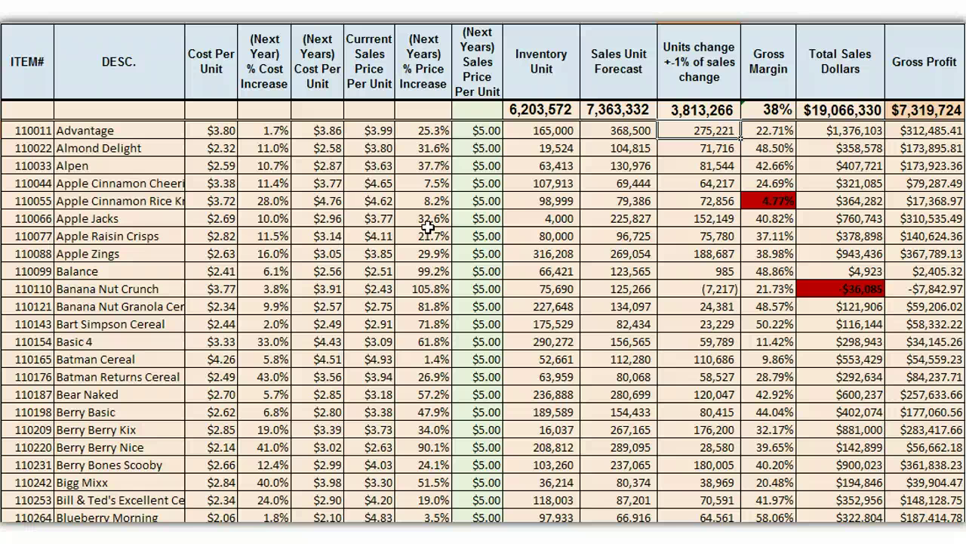
left_click(618, 130)
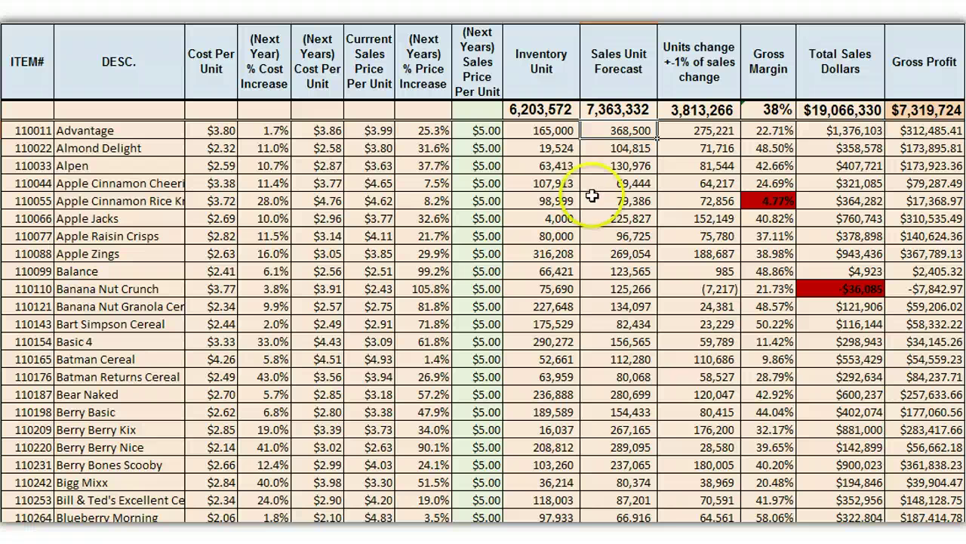
left_click(764, 130)
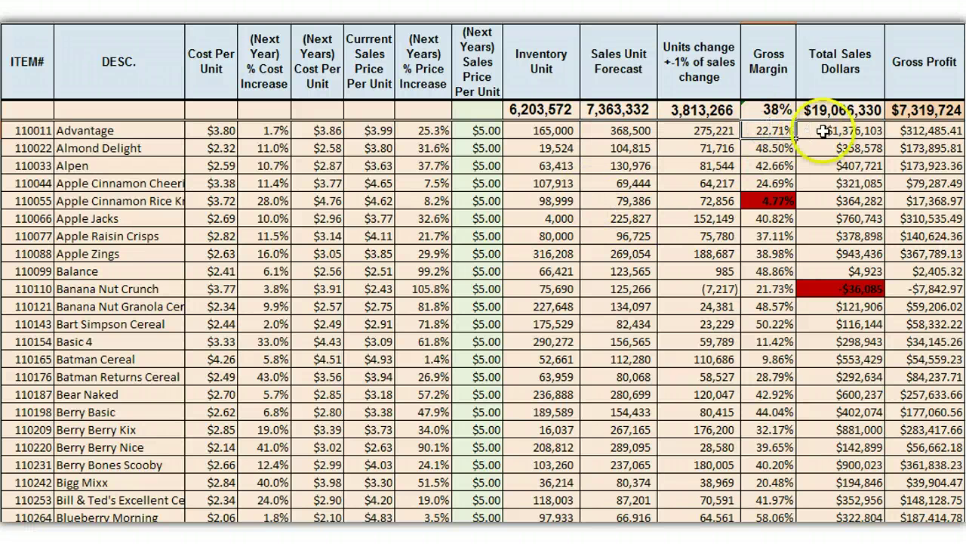
left_click(827, 131)
left_click(889, 131)
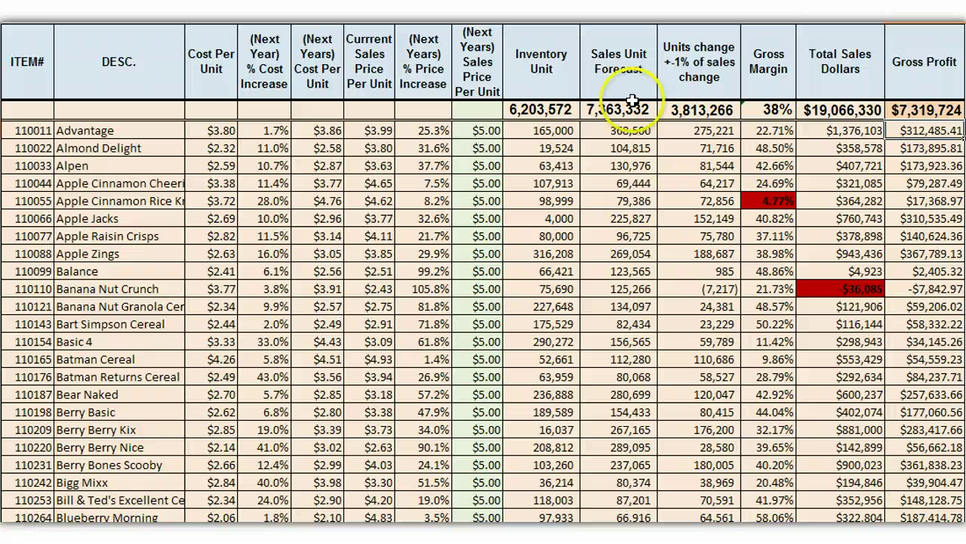
left_click(480, 130)
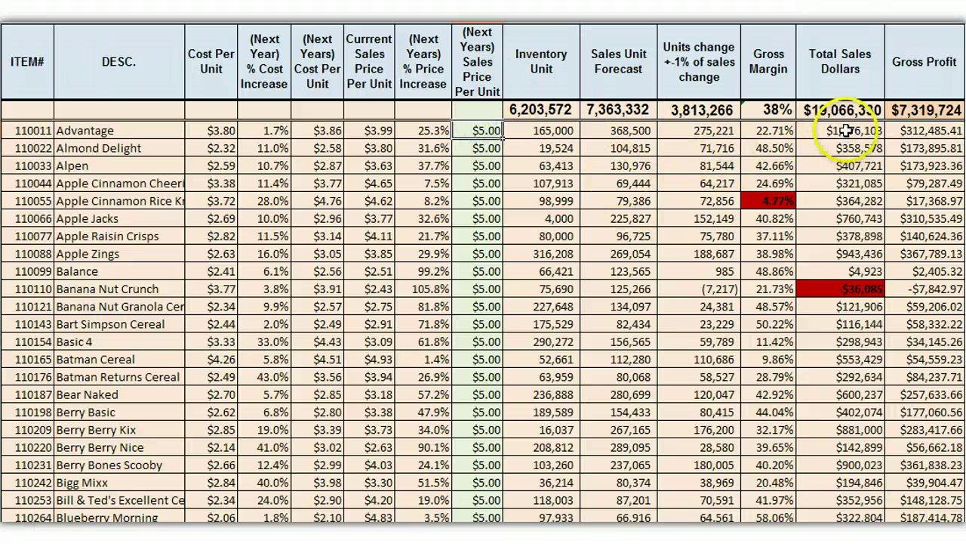
left_click(896, 131)
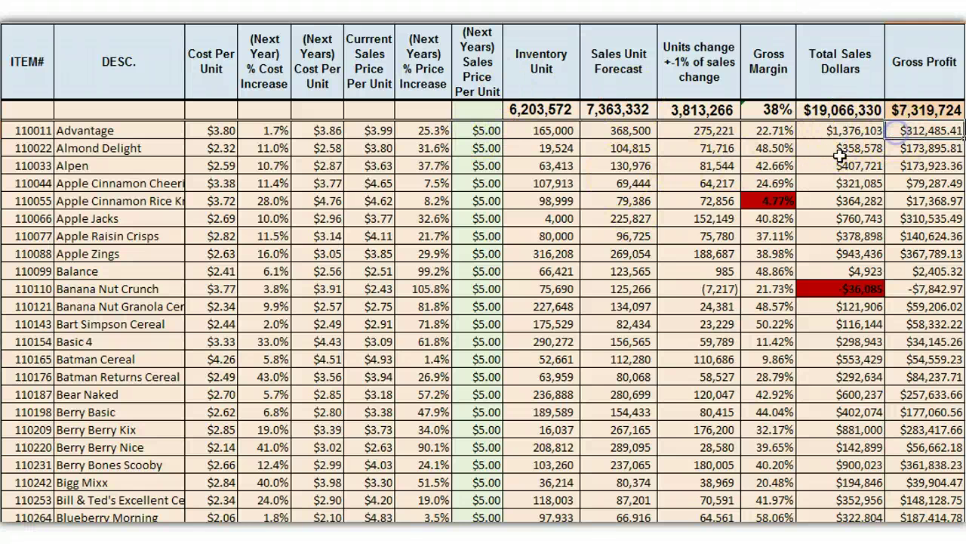
- Test sales prices of $5.35, $6.00 and $7.00 for Advantage next year, and reset the price to $5.00
left_click(479, 128)
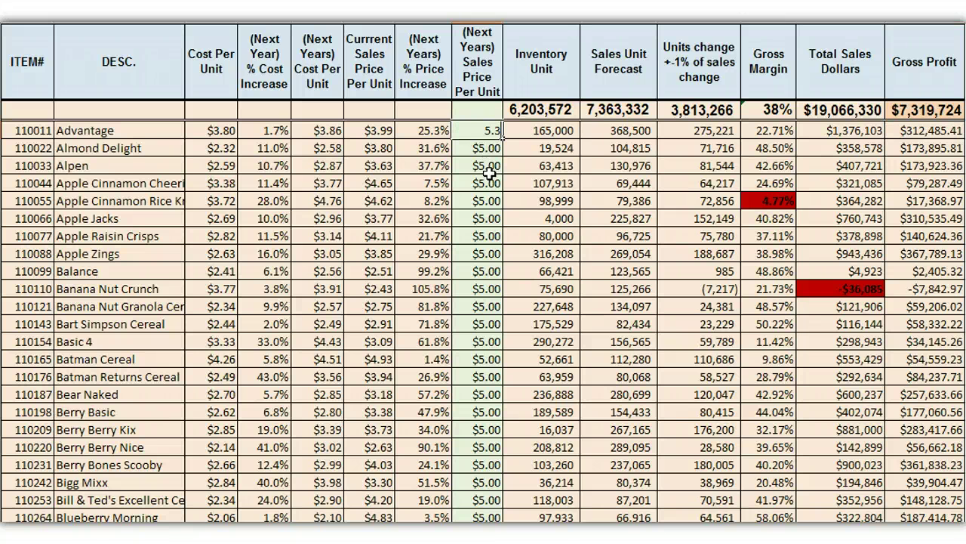
type("5.35")
key("ctrl+Return")
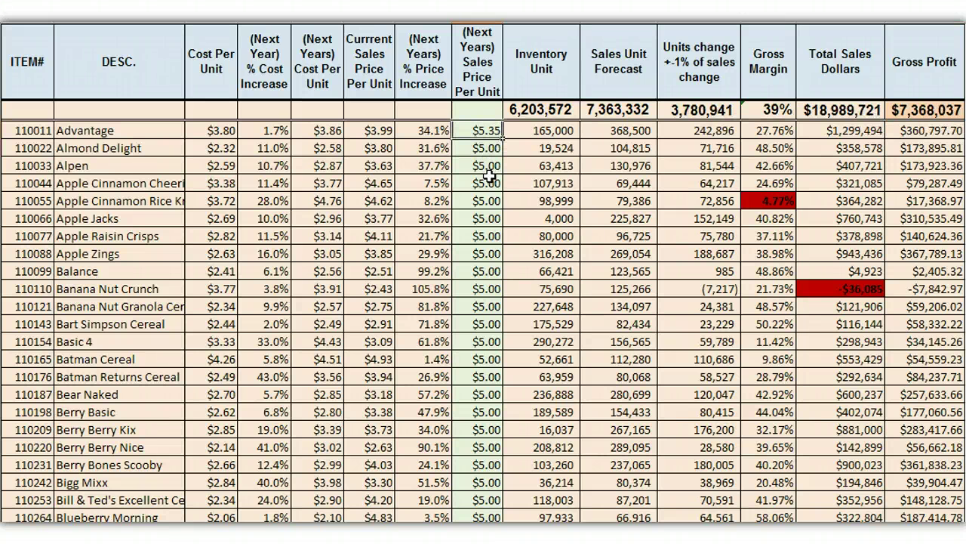
type("6")
key("ctrl+Return")
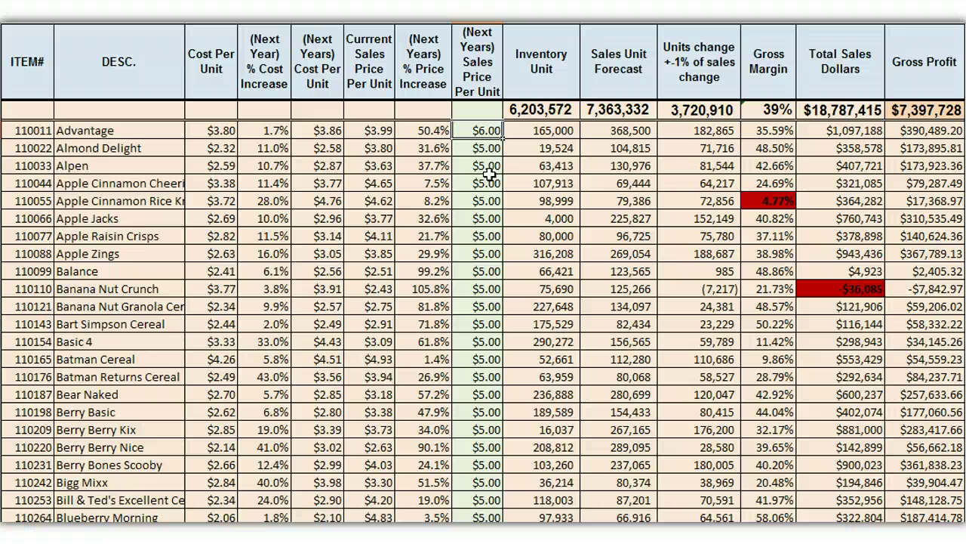
type("7")
key("ctrl+Return")
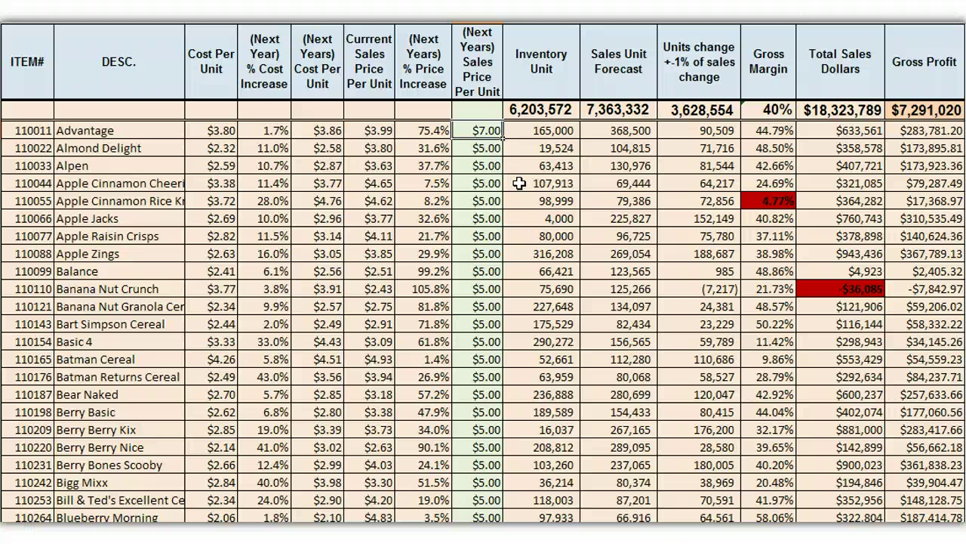
type("5")
key("Return")
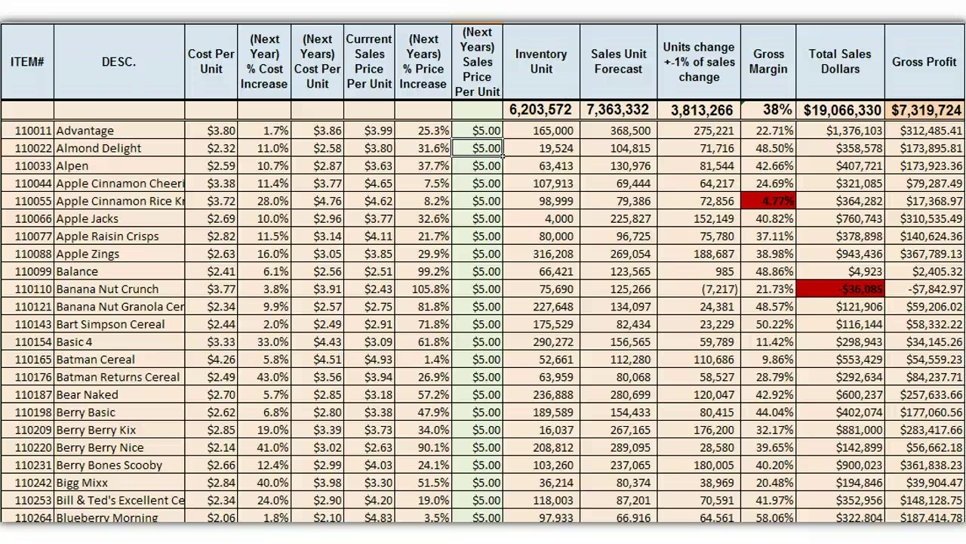
- Open Solver and set its target cell to the total gross profit in N2
left_click(502, 151)
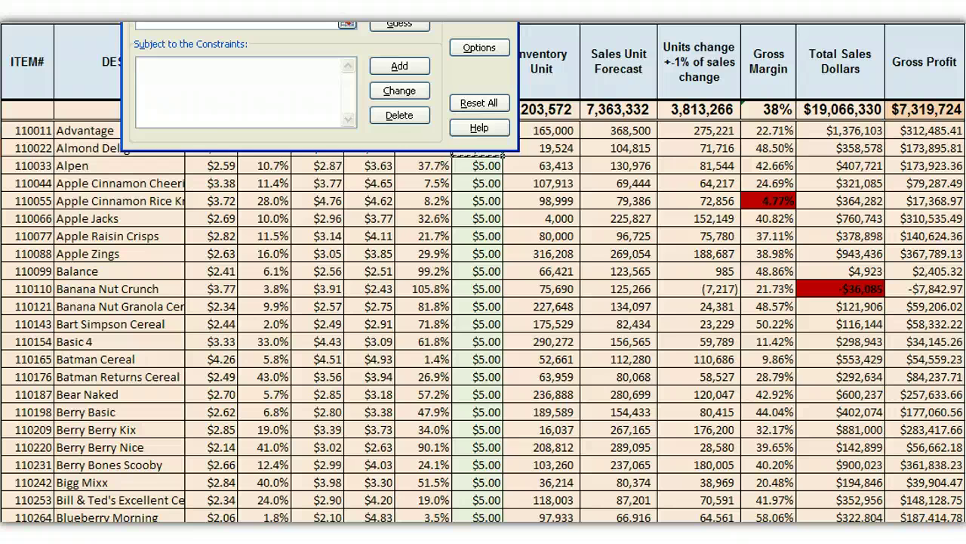
left_click_drag(236, 2, 461, 262)
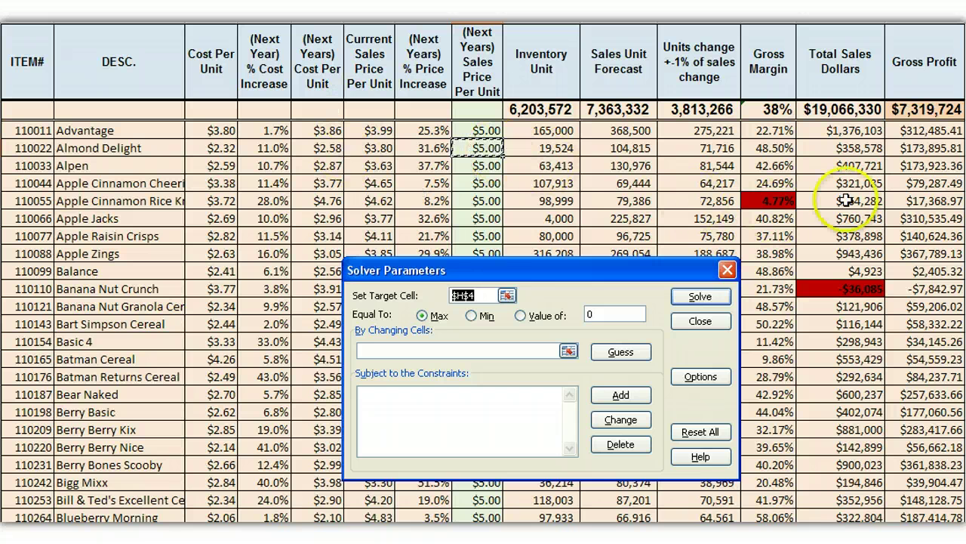
left_click(910, 110)
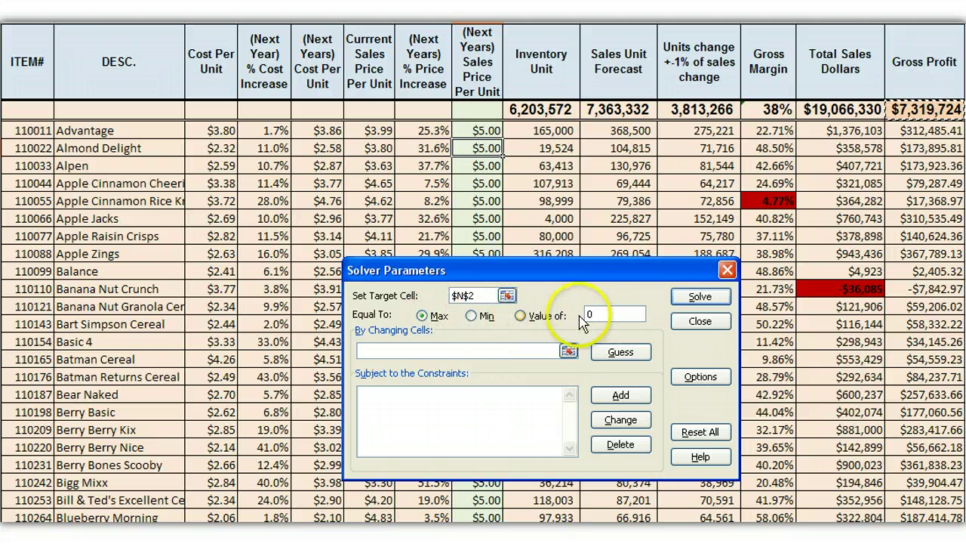
- Set Solver's changing cells to next year's sales prices in H3:H51
left_click(419, 350)
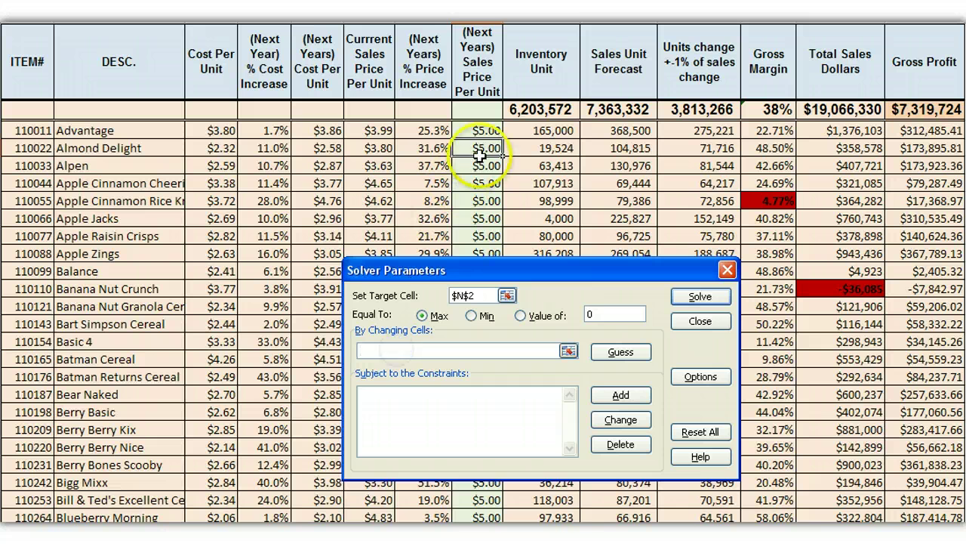
left_click(477, 130)
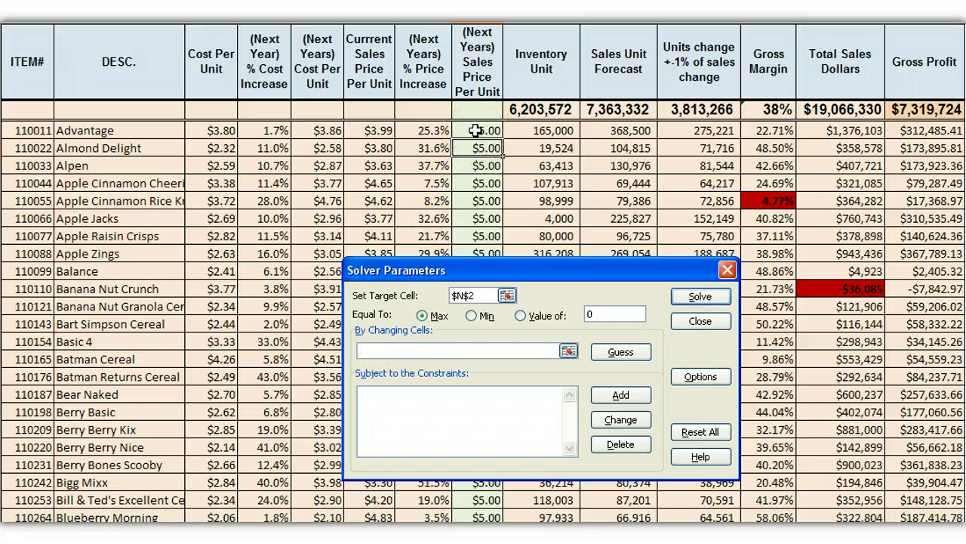
left_click_drag(477, 129, 464, 471)
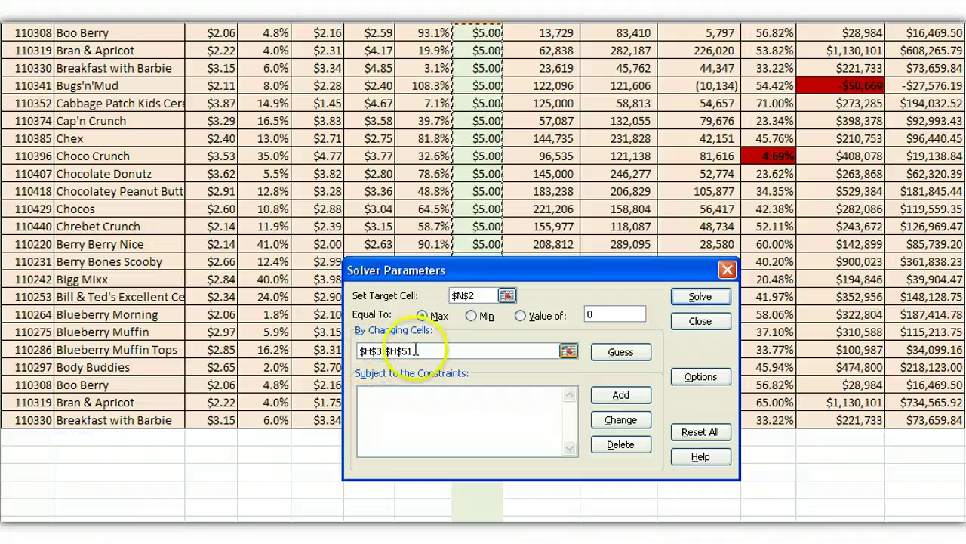
left_click(443, 420)
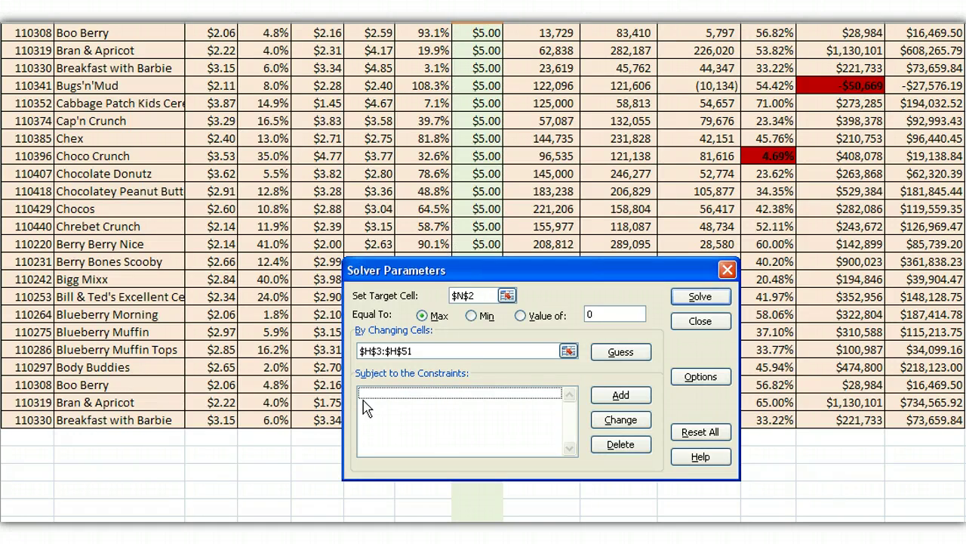
- Add a Solver constraint limiting Advantage's sales price for next year in H3 to at most 10
left_click(618, 396)
scroll(654, 246, "up", 9)
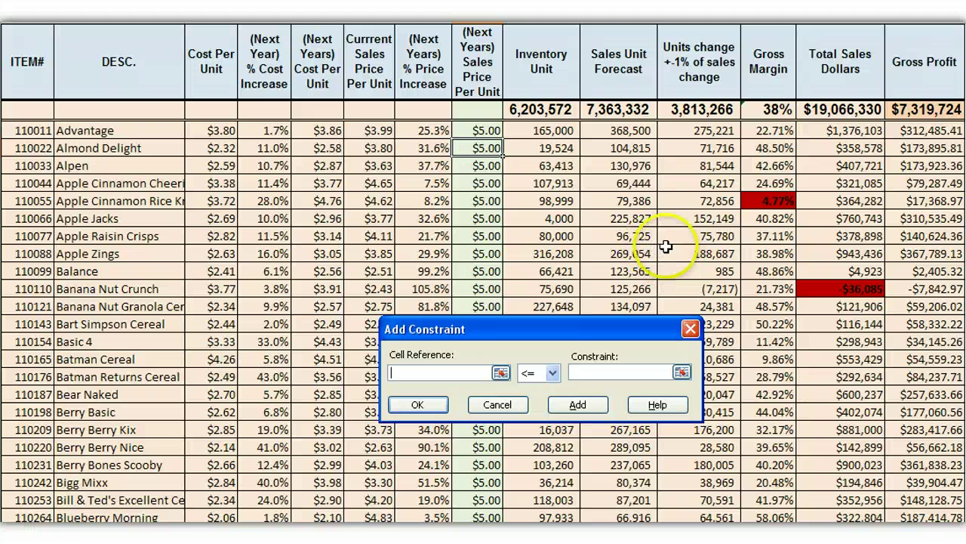
left_click(472, 131)
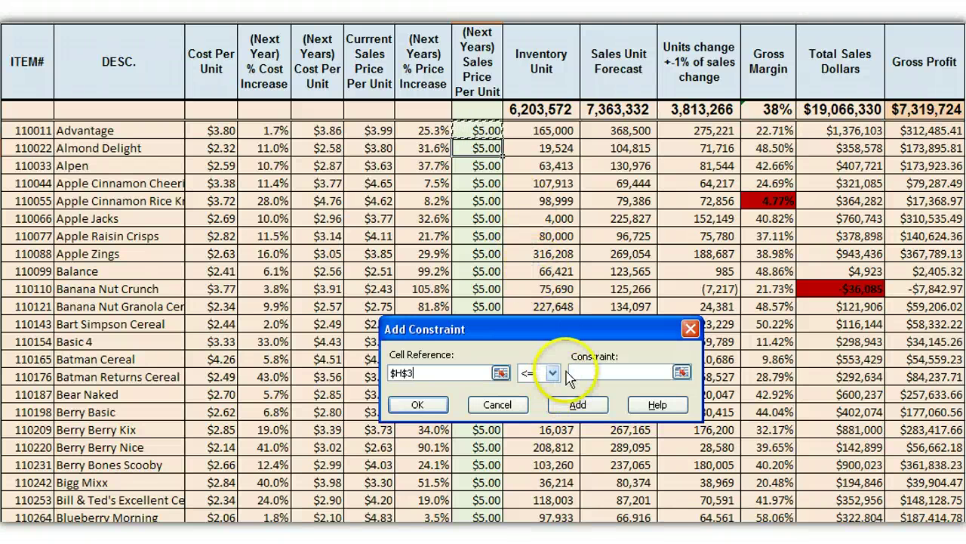
left_click(590, 370)
type("10")
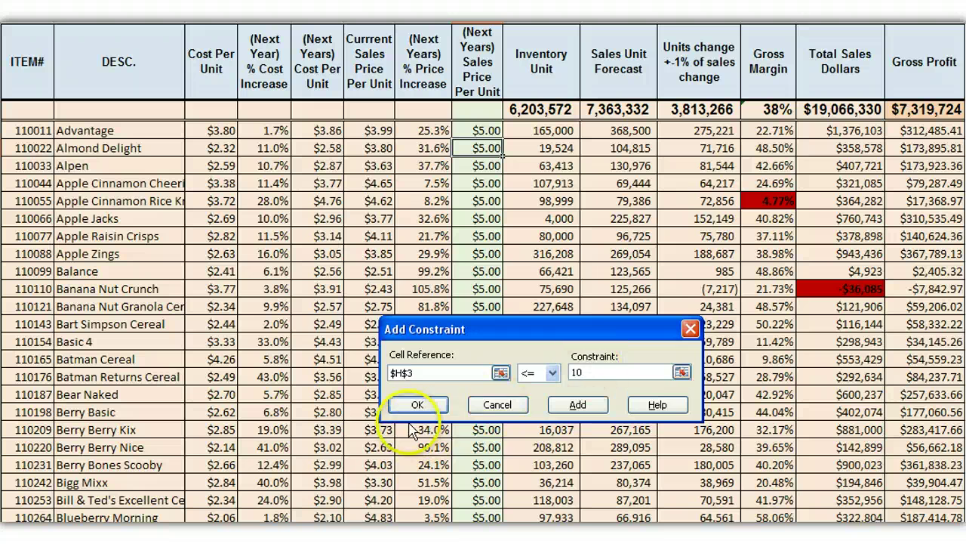
left_click(419, 405)
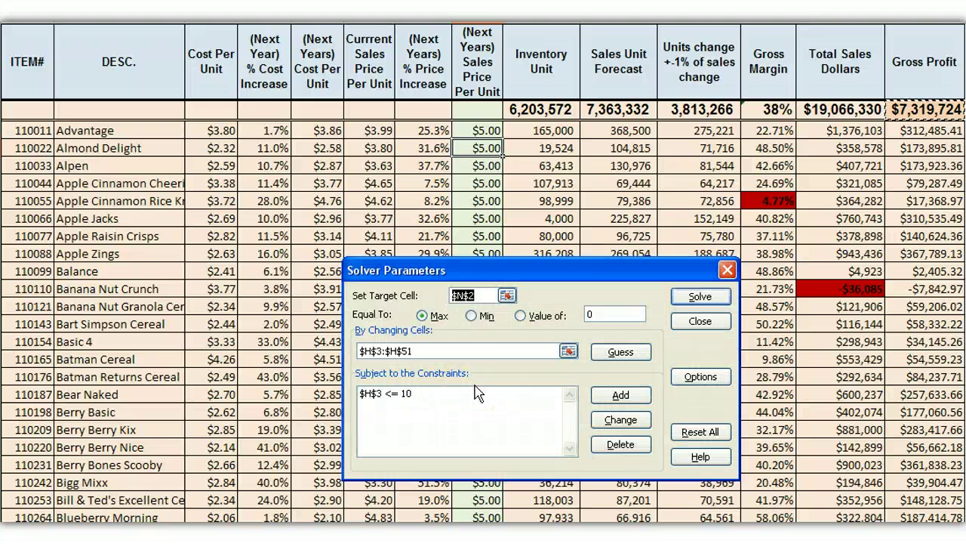
- Add a Solver constraint keeping Advantage's units change in K3 less than or equal to its inventory in I3
left_click(540, 375)
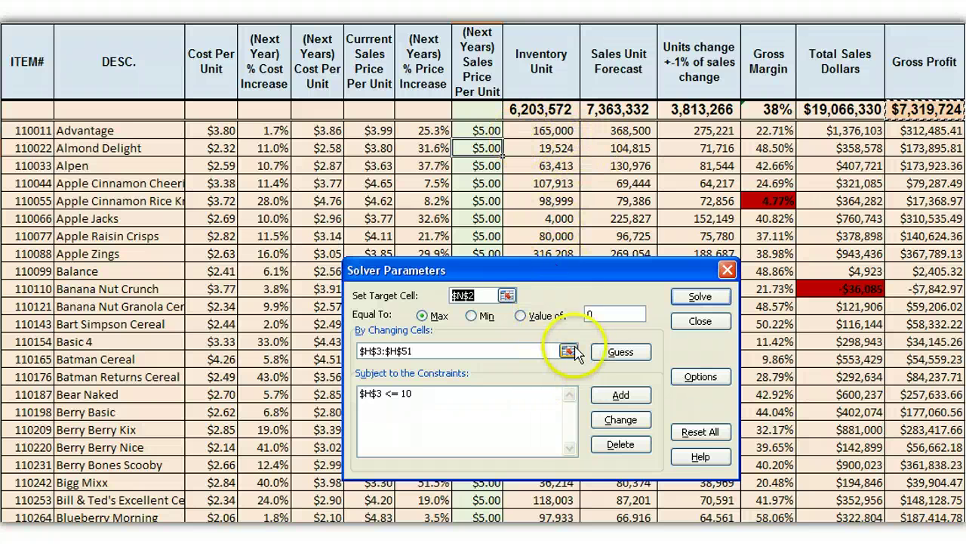
left_click(606, 398)
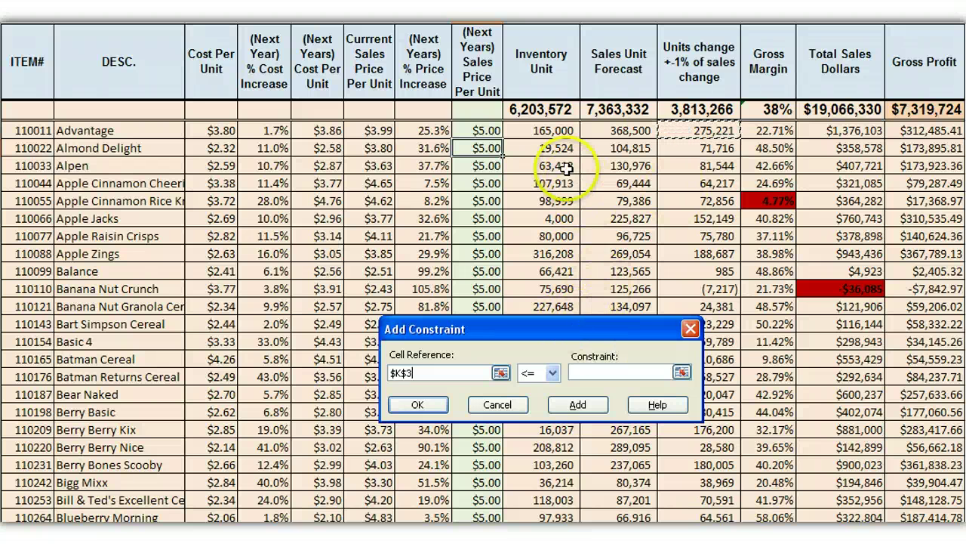
left_click(541, 130)
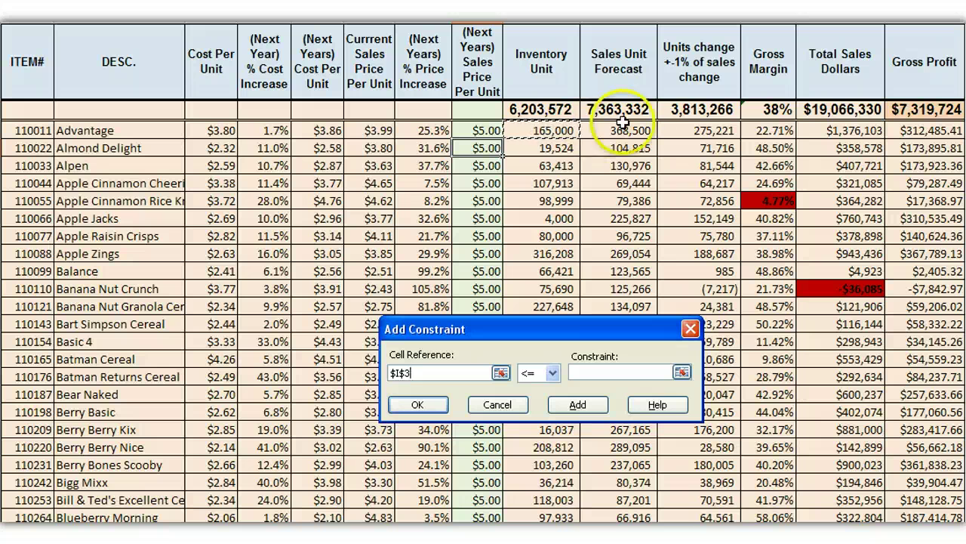
left_click(691, 130)
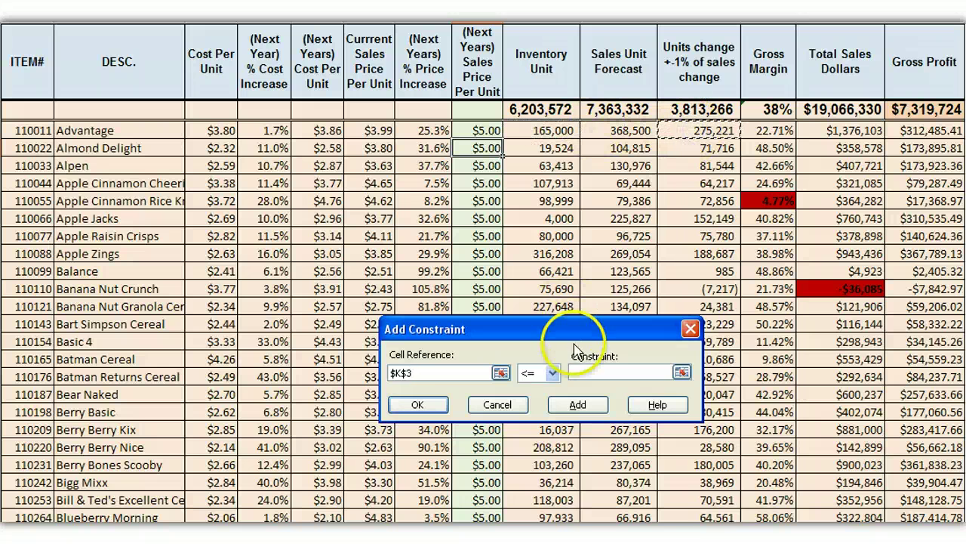
left_click(603, 372)
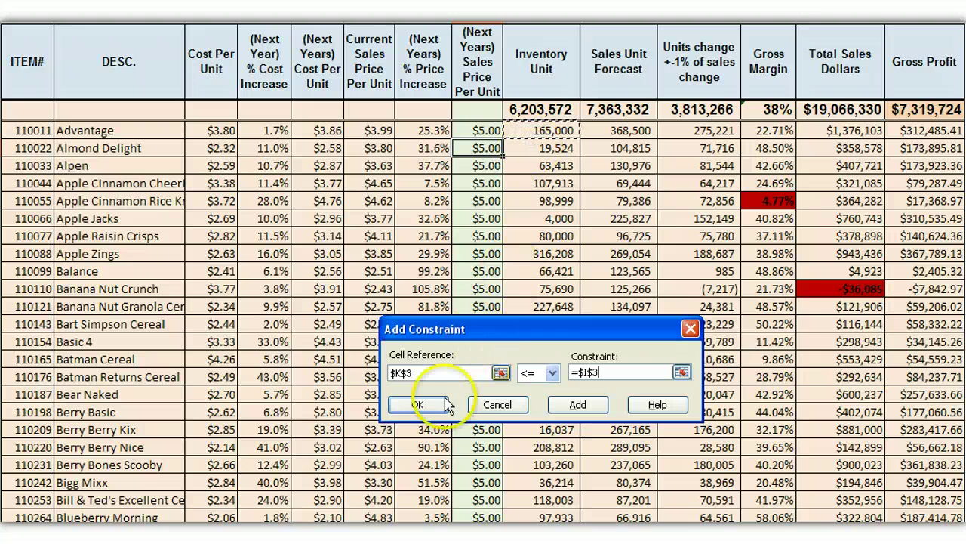
left_click(417, 405)
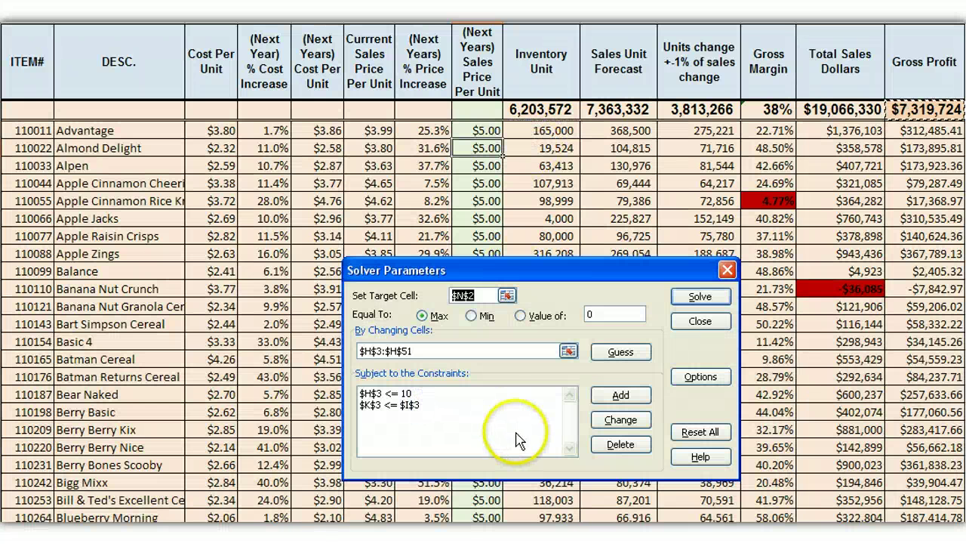
- Add a Solver constraint requiring Advantage's gross margin in L3 to be at least .05
left_click(619, 397)
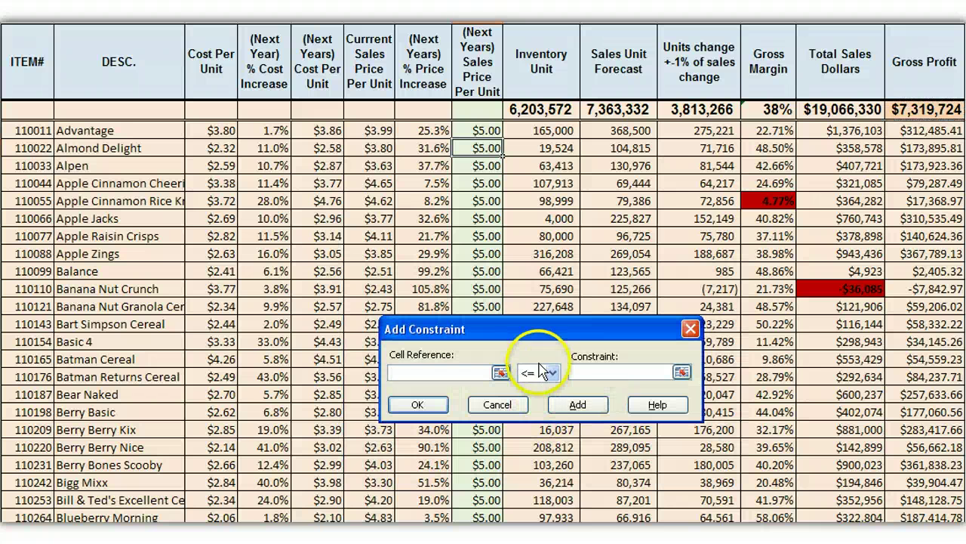
left_click(761, 130)
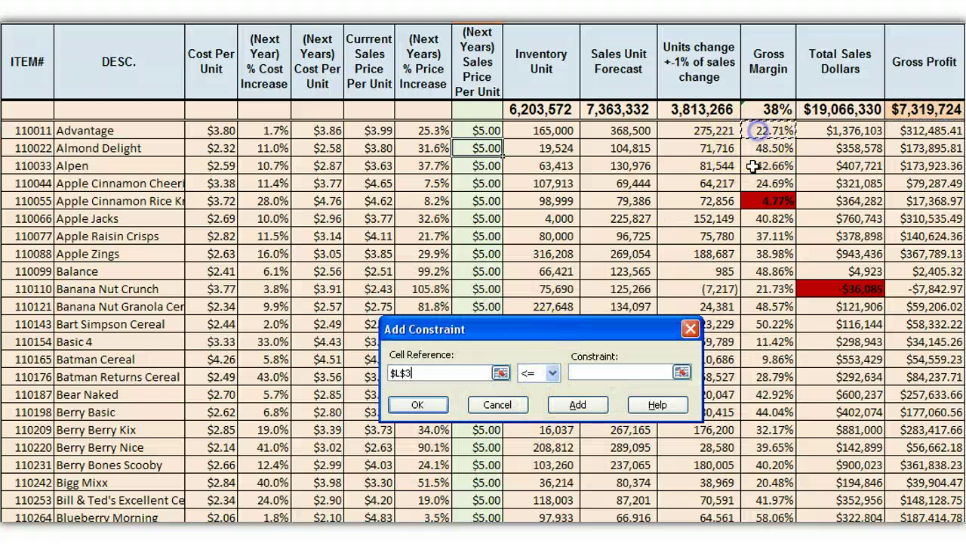
left_click(555, 374)
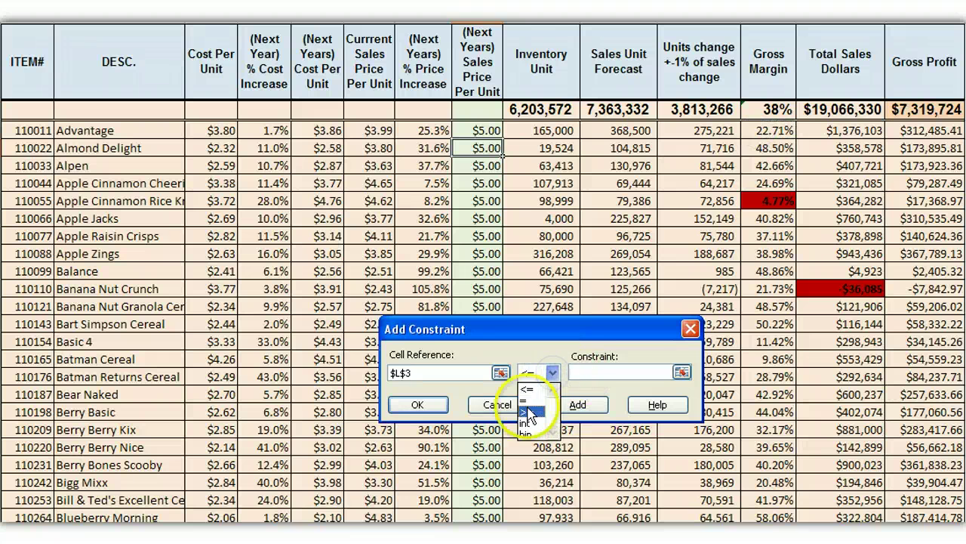
left_click(529, 404)
left_click(577, 372)
type(".05")
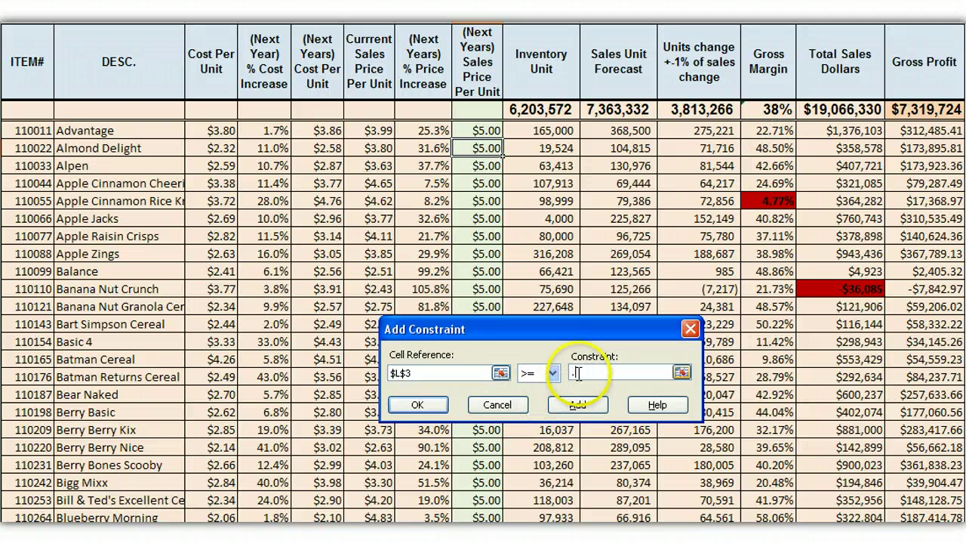
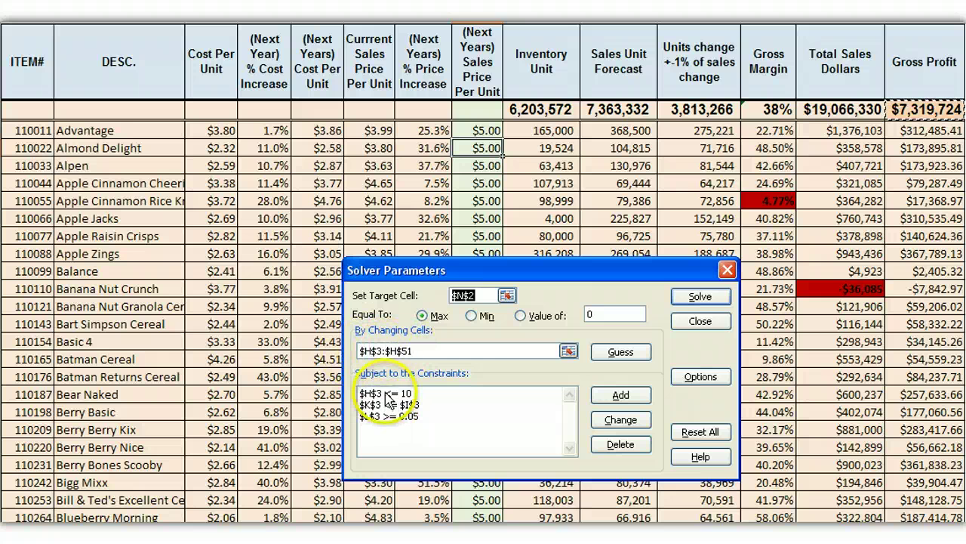
- Extend the sales price constraint of at most 10 to cover every item in H3:H51
left_click(612, 415)
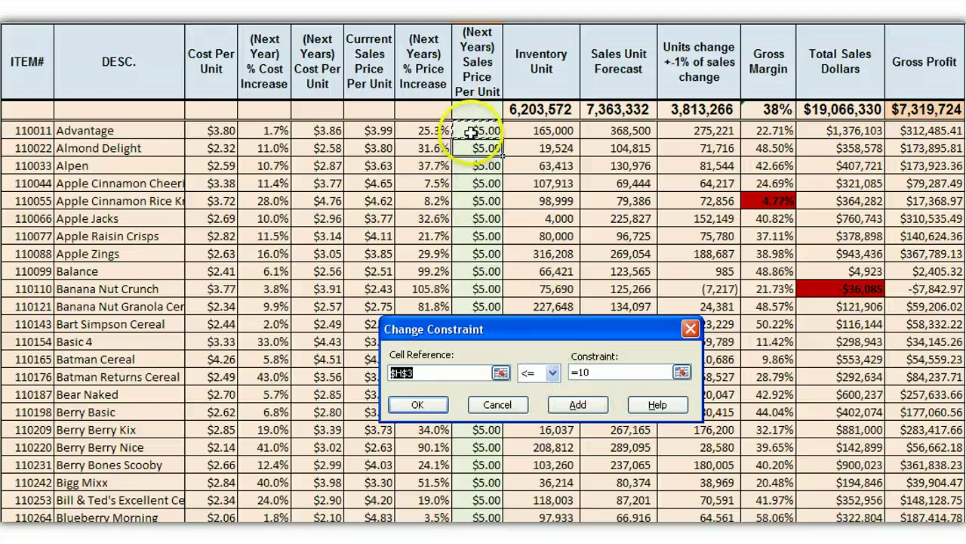
left_click_drag(471, 132, 477, 521)
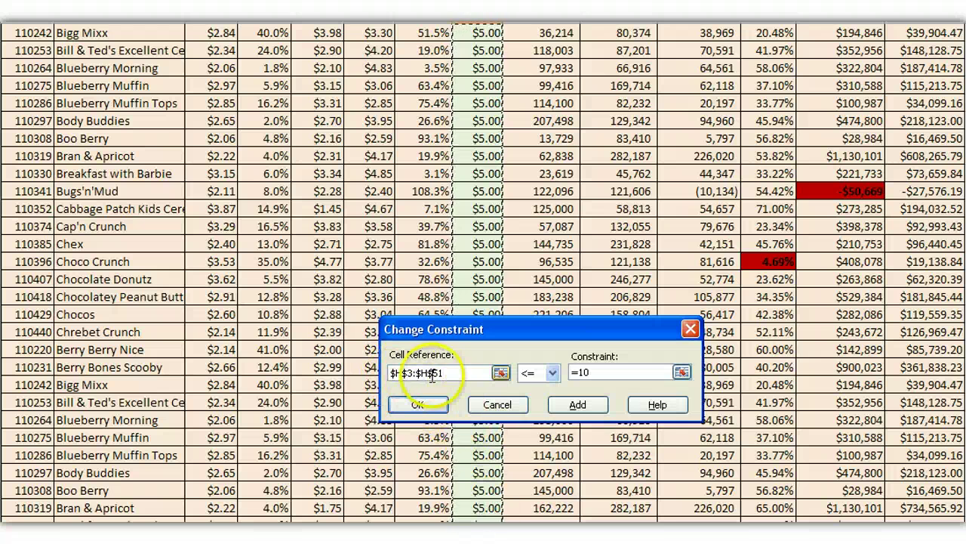
left_click(417, 404)
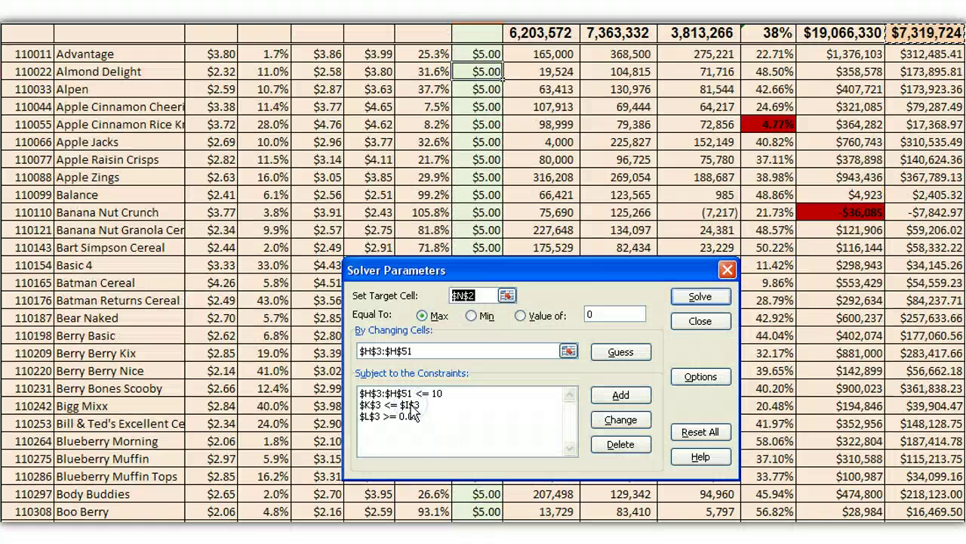
- Add a Solver constraint keeping all units change values in K3:K51 less than or equal to the inventory units in I3:I51
left_click(405, 406)
left_click(610, 395)
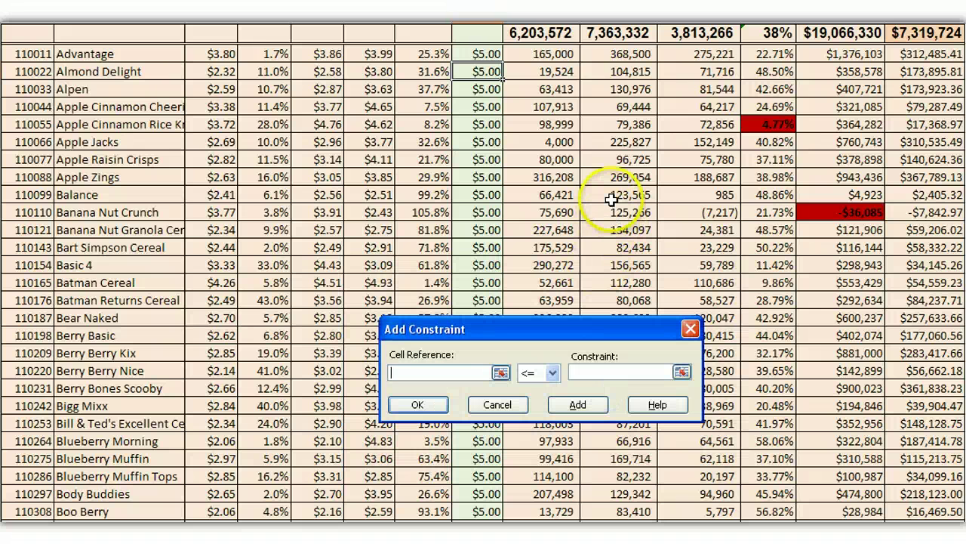
scroll(684, 77, "up", 1)
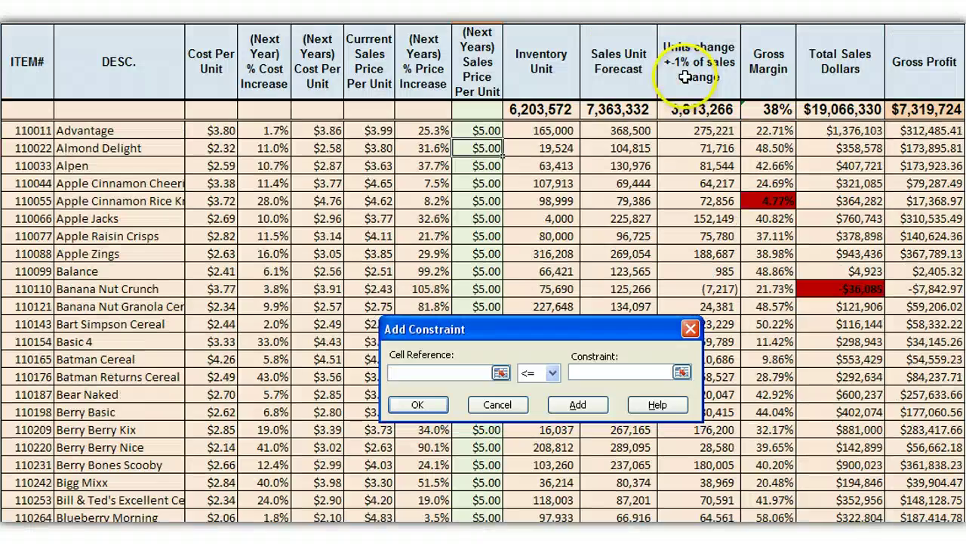
left_click_drag(690, 130, 669, 501)
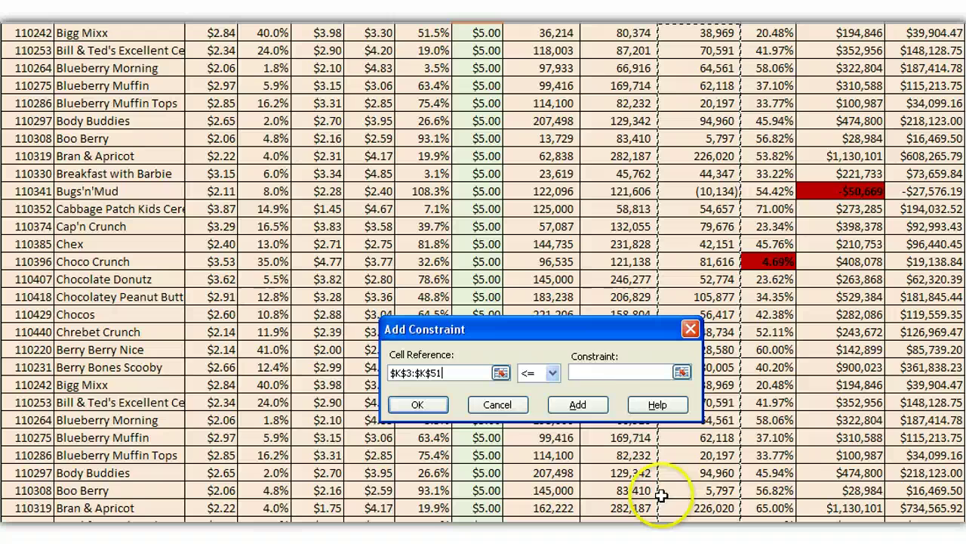
left_click(593, 372)
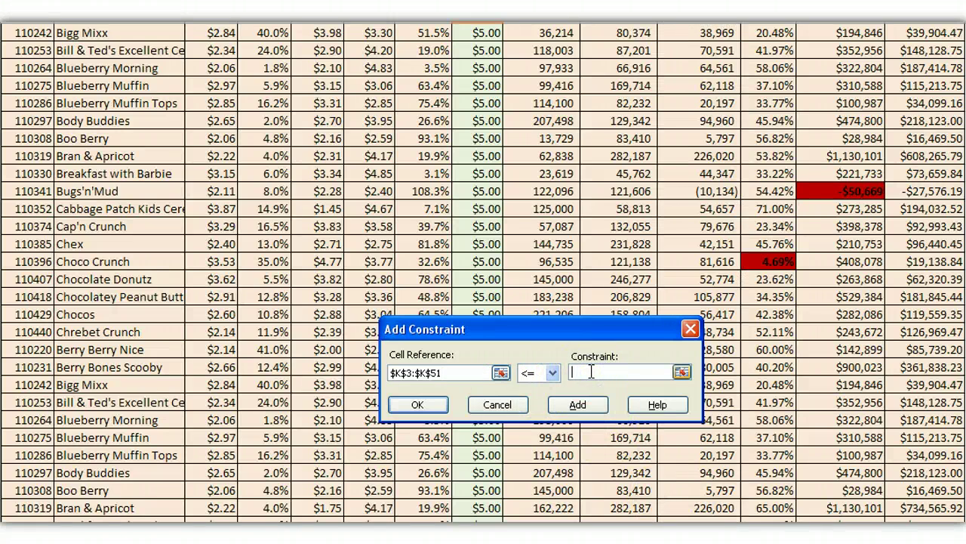
scroll(529, 226, "up", 10)
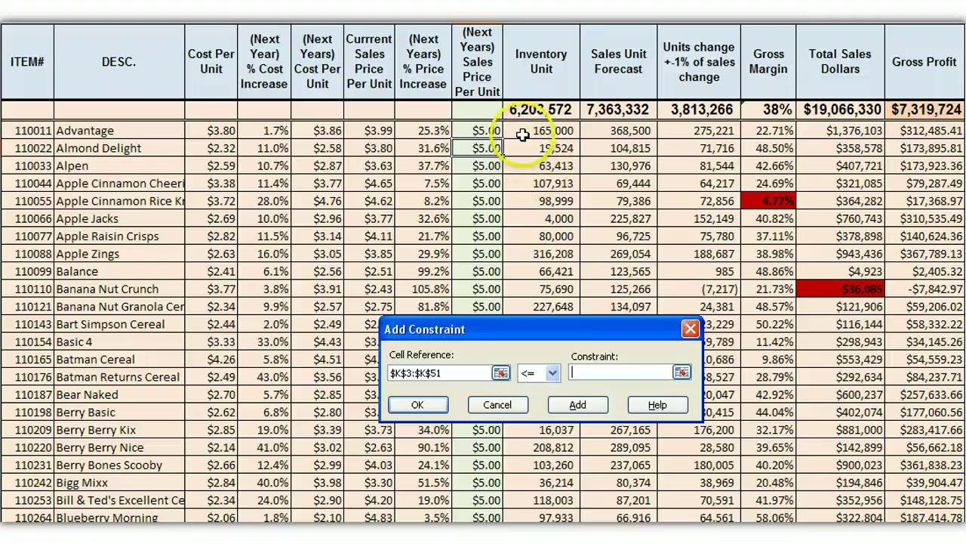
left_click_drag(523, 135, 529, 521)
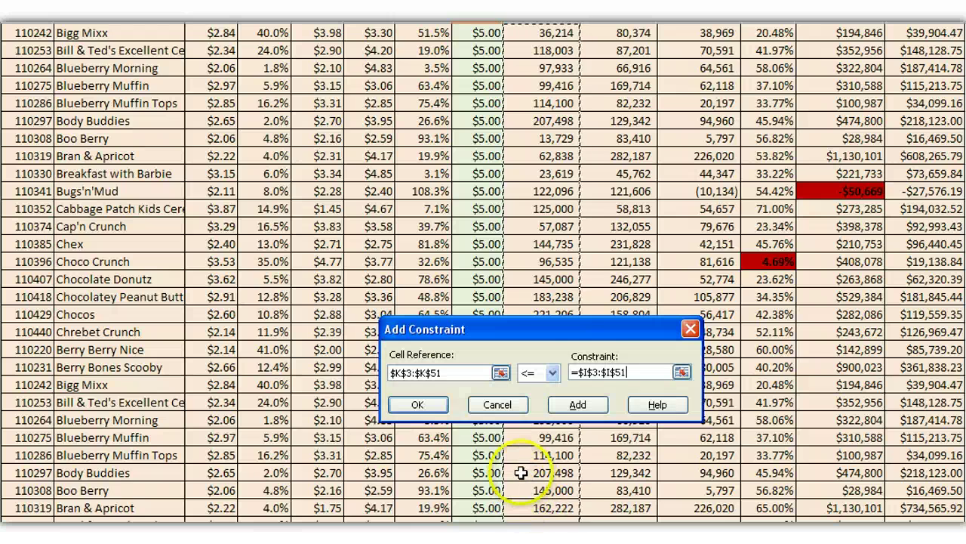
left_click(421, 405)
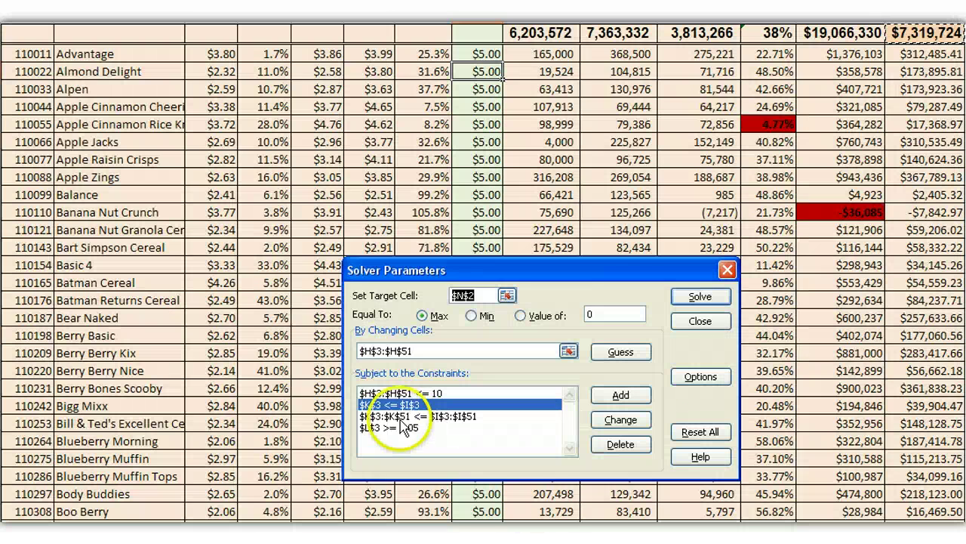
- Delete the single-cell constraint K3 <= I3 from Solver's constraint list
left_click(402, 428)
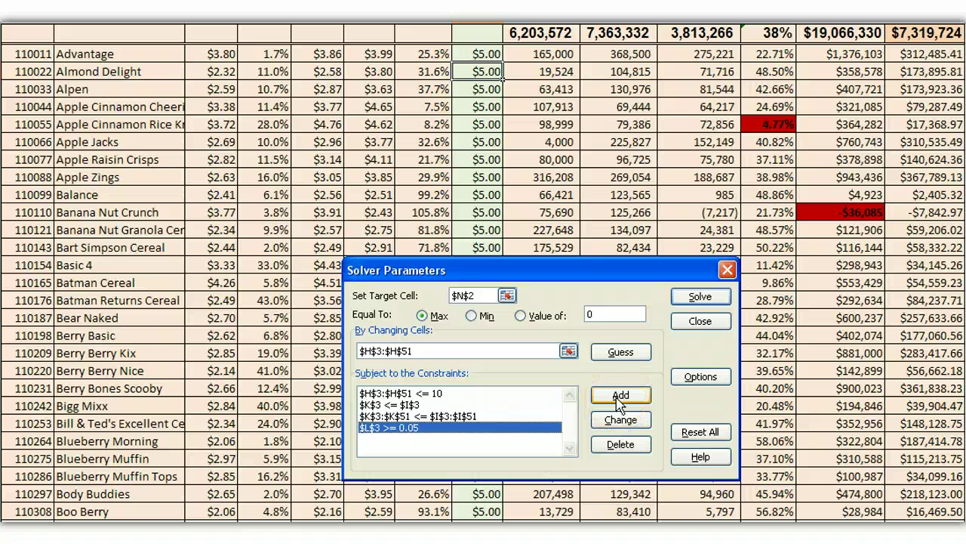
left_click(408, 404)
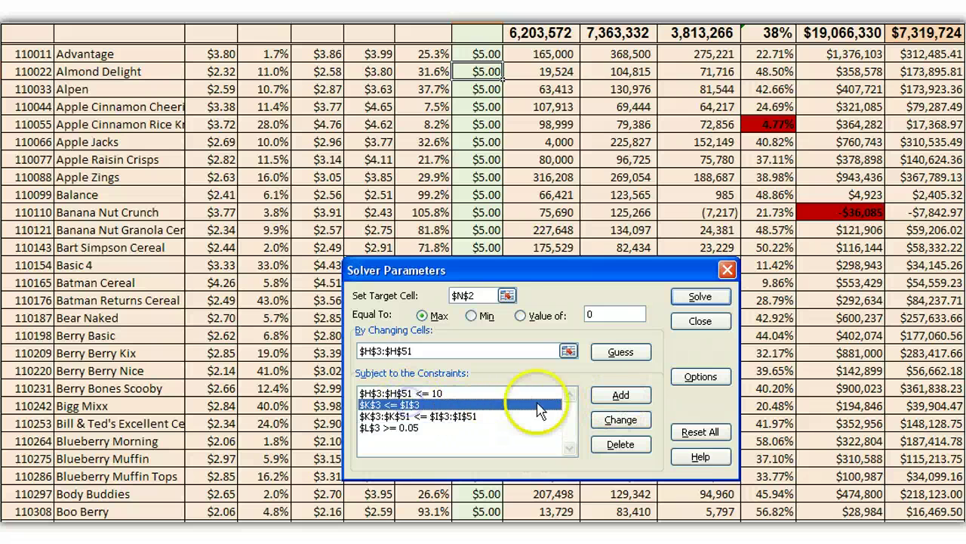
left_click(617, 446)
- Extend the gross margin constraint of at least 0.05 to cover every item in L3:L51
left_click(400, 417)
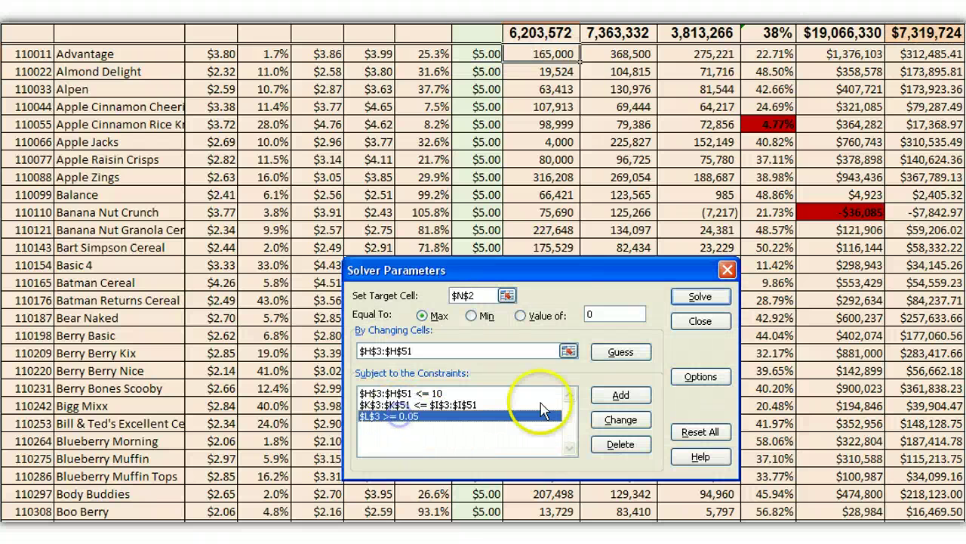
left_click(621, 420)
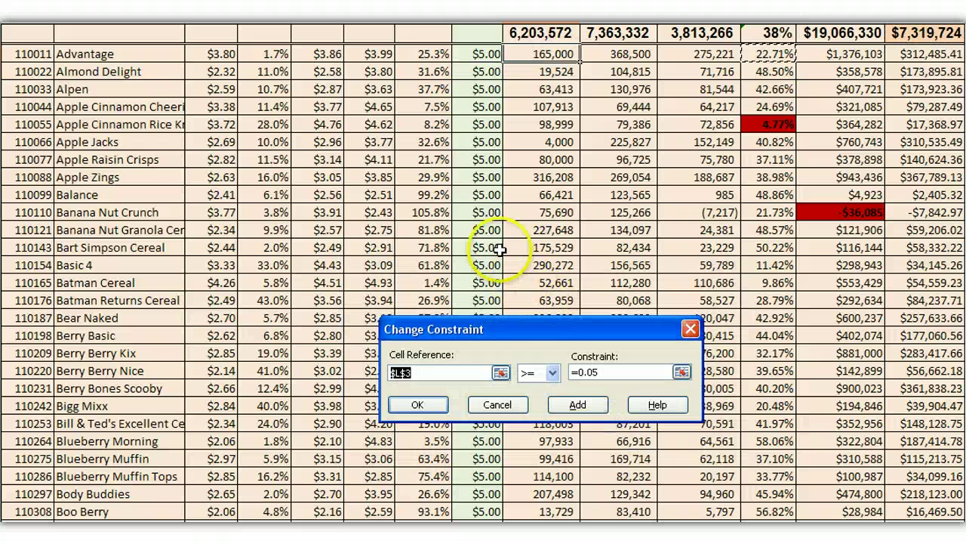
scroll(423, 211, "up", 1)
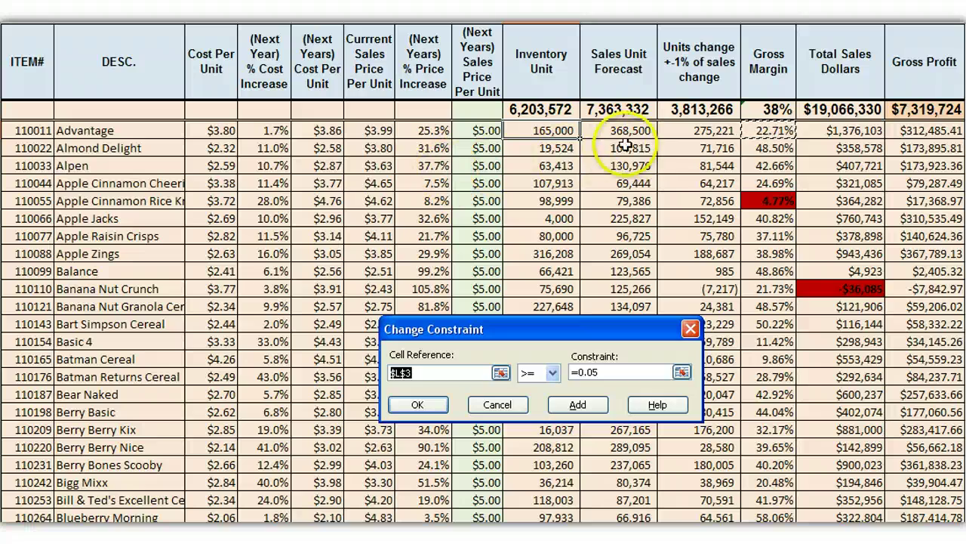
left_click_drag(770, 130, 763, 387)
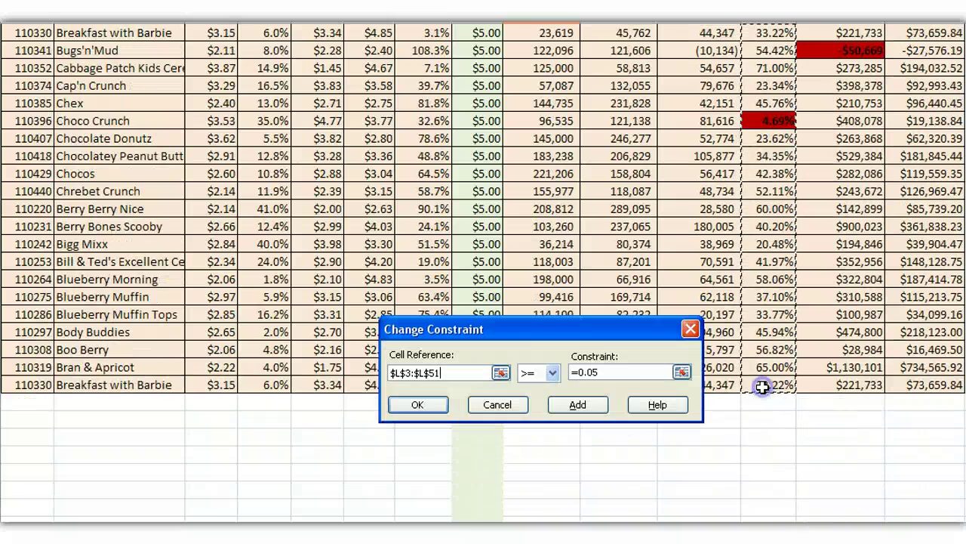
left_click(417, 404)
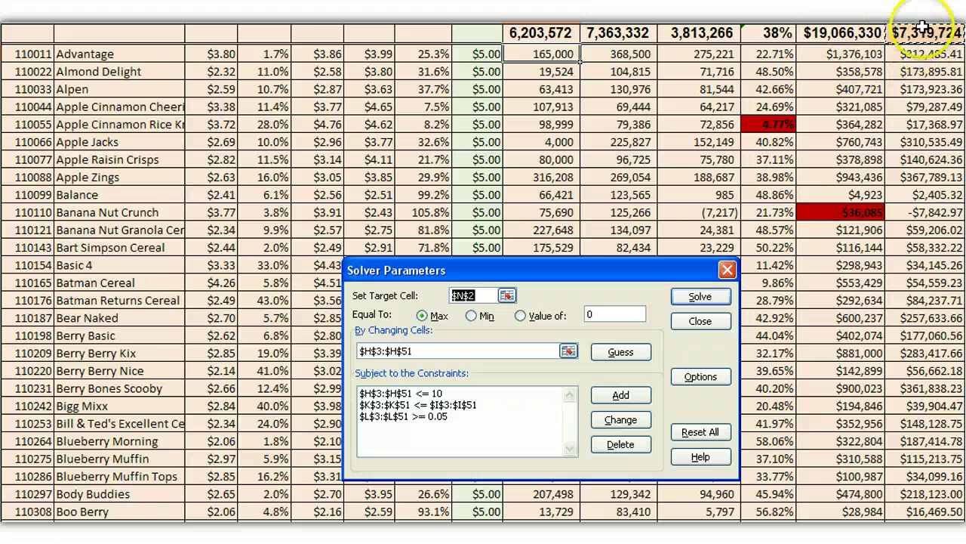
- Run Solver to maximise total gross profit and keep its solution for next year's sales prices
scroll(911, 45, "up", 1)
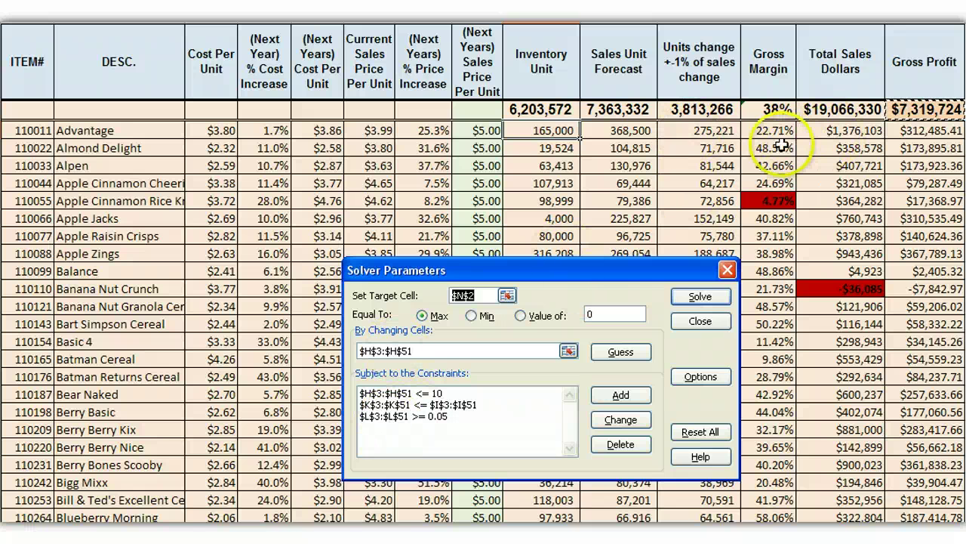
left_click(701, 298)
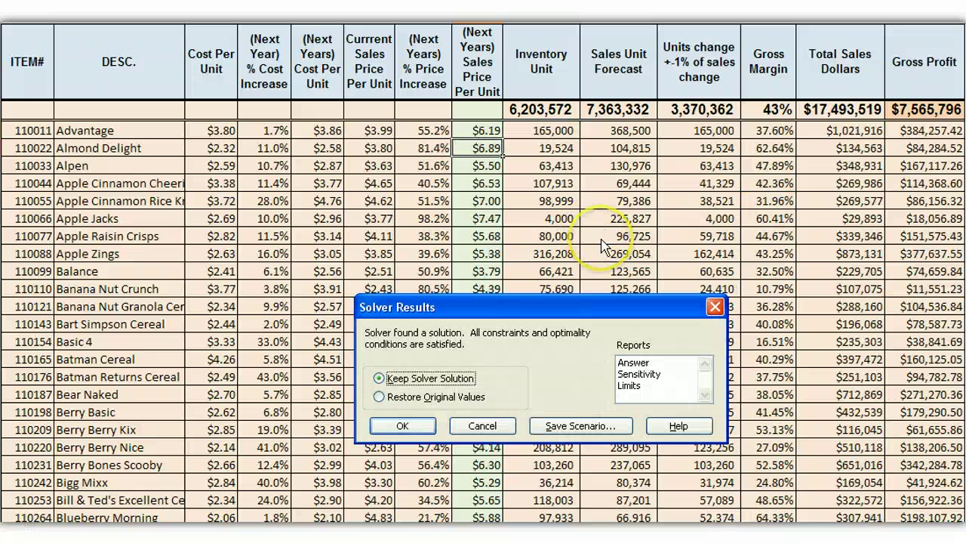
left_click(403, 425)
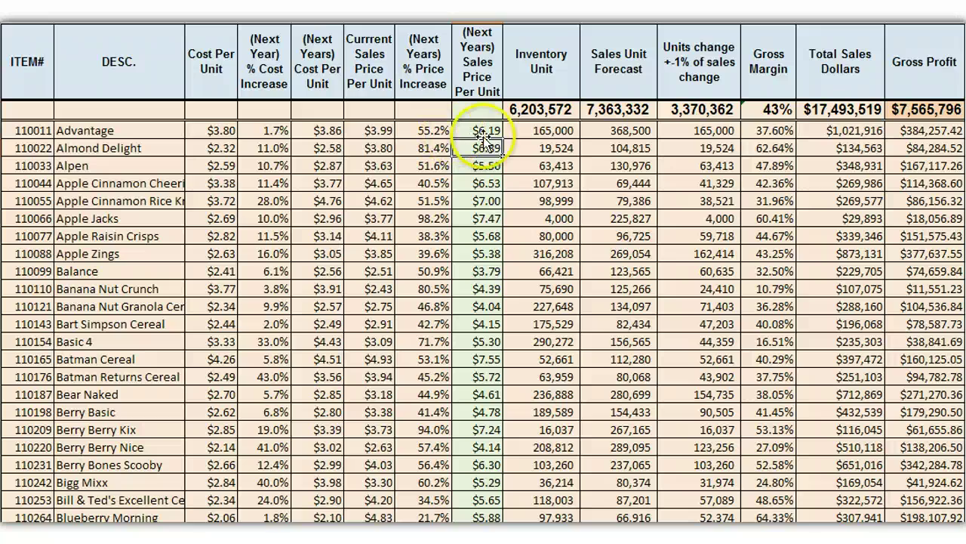
- Review next year's sales prices down to the last item and the total gross profit
left_click(480, 171)
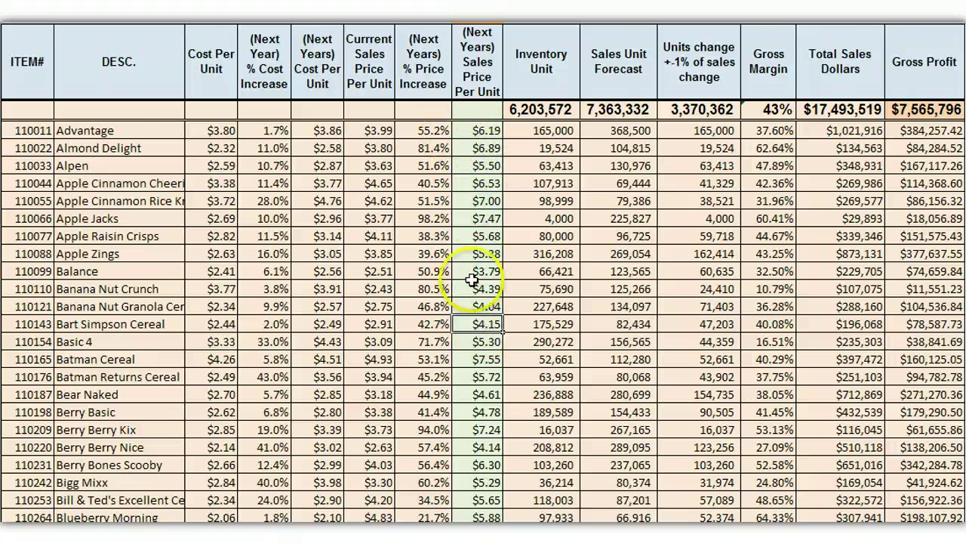
scroll(470, 269, "down", 9)
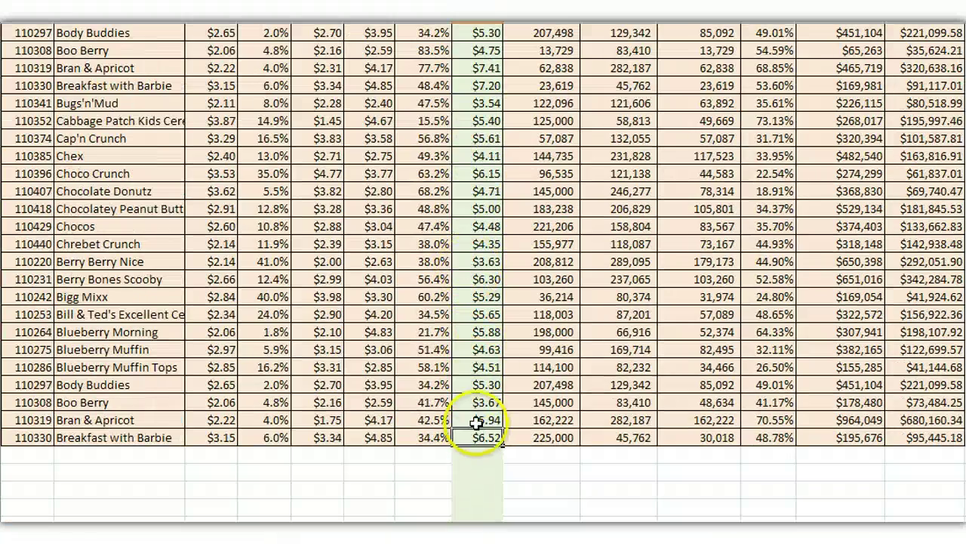
scroll(466, 307, "up", 9)
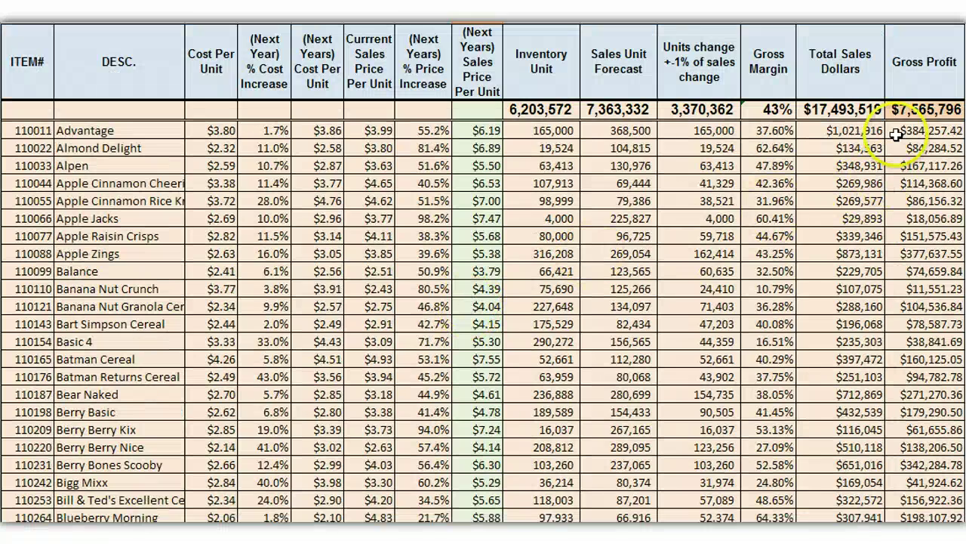
left_click(910, 110)
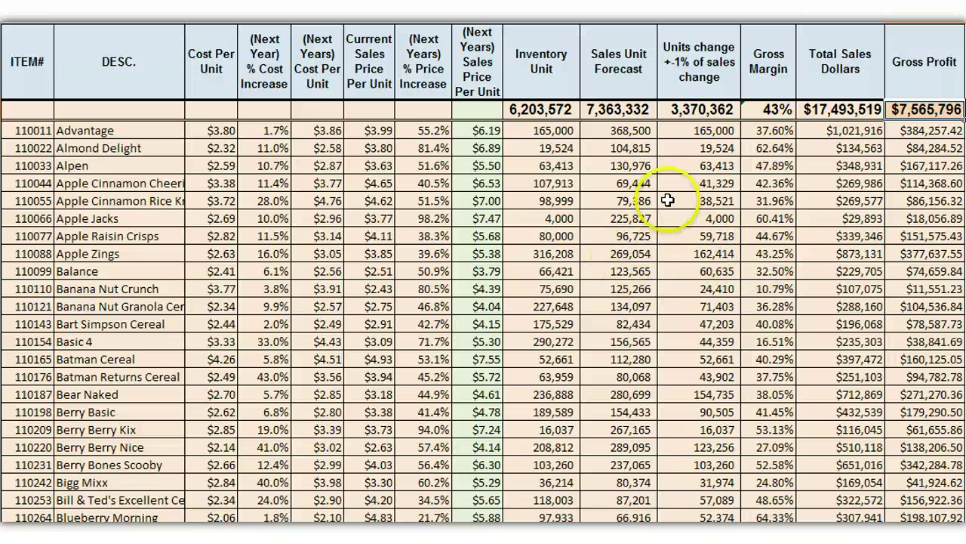
- Copy all item rows in A3:N51 and paste them directly below the last item
scroll(848, 429, "down", 8)
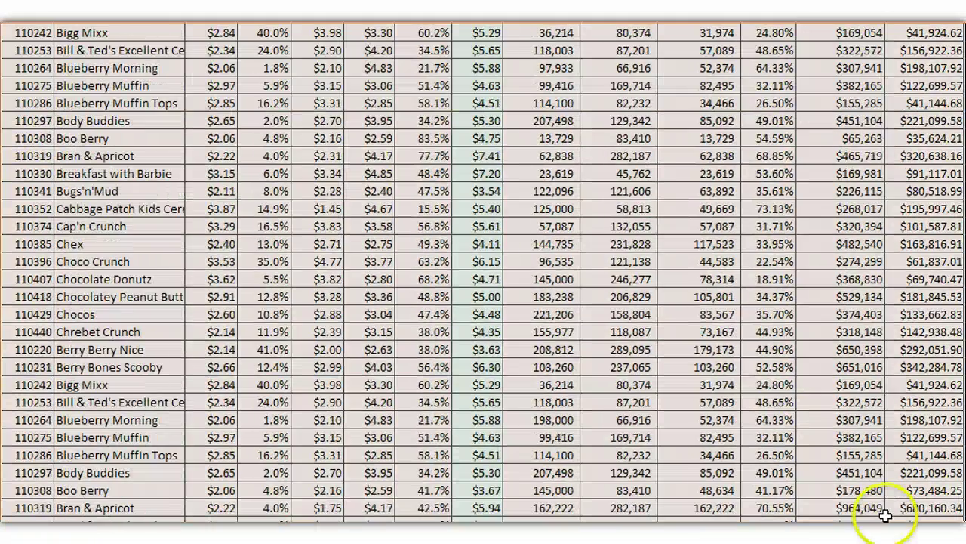
scroll(885, 514, "up", 7)
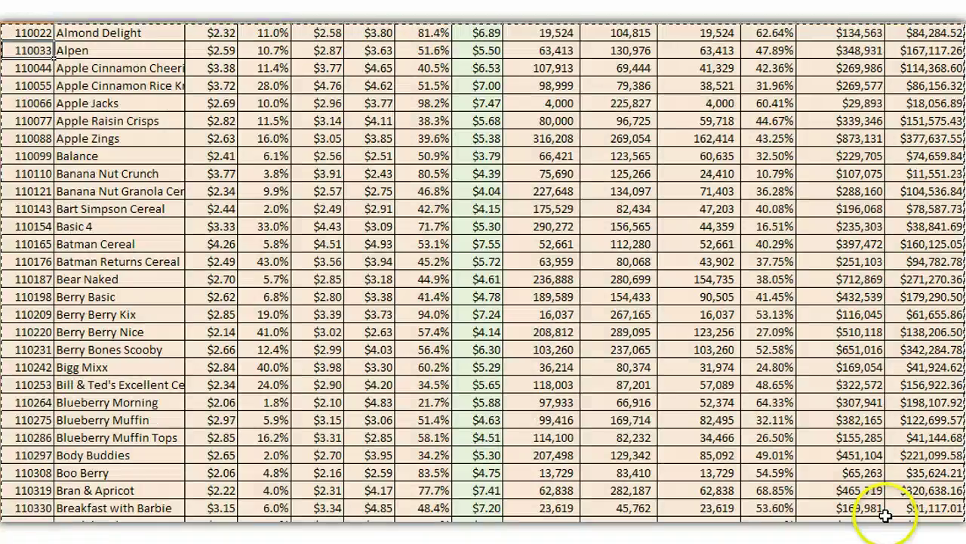
scroll(885, 515, "down", 6)
scroll(885, 515, "down", 2)
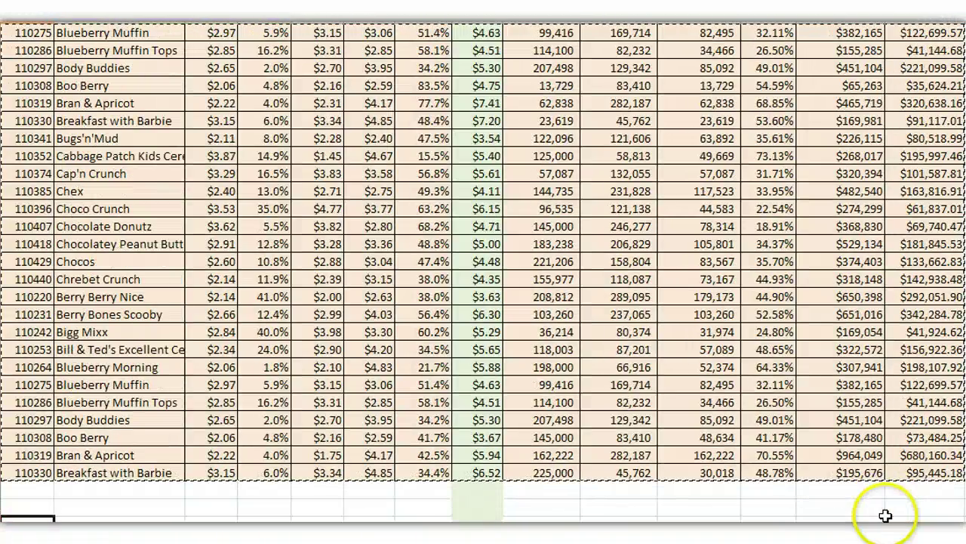
scroll(777, 395, "up", 10)
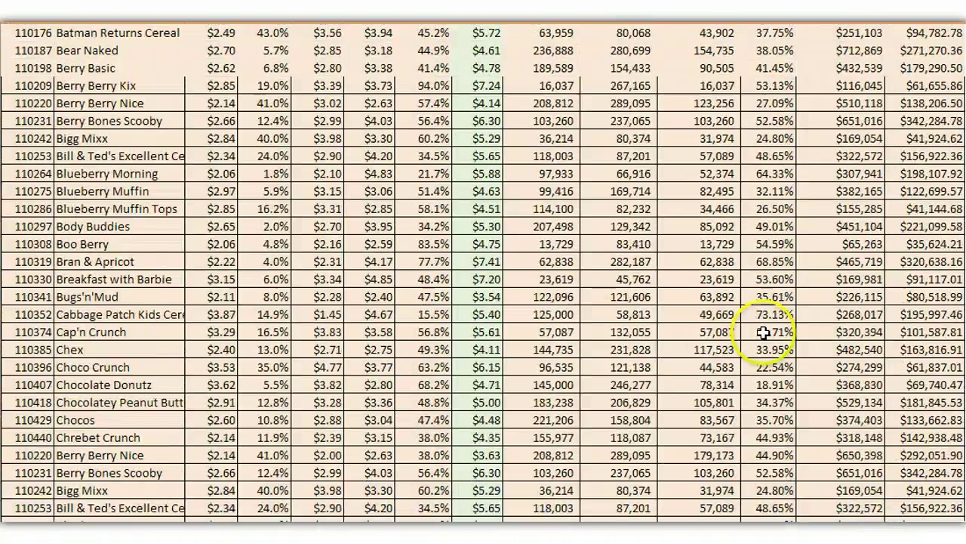
scroll(488, 197, "down", 15)
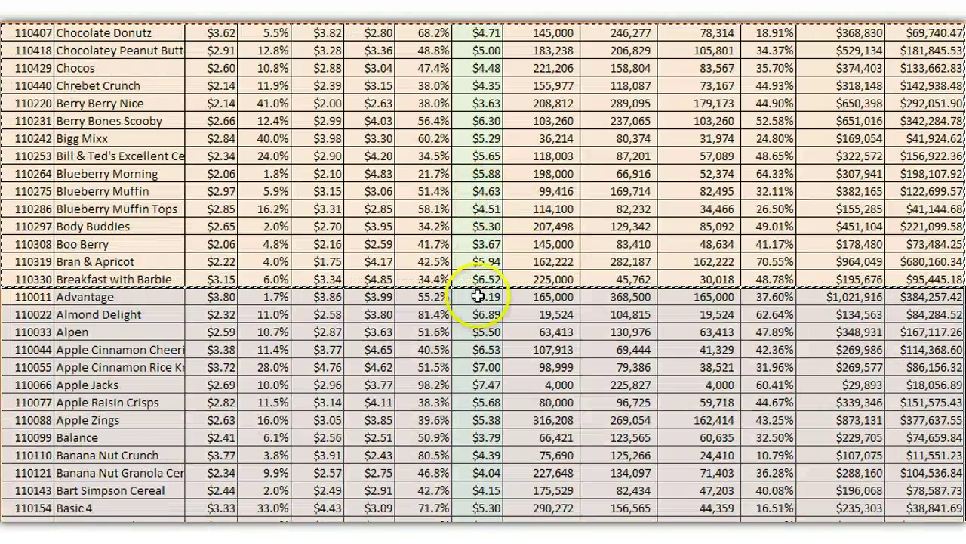
scroll(641, 189, "up", 2)
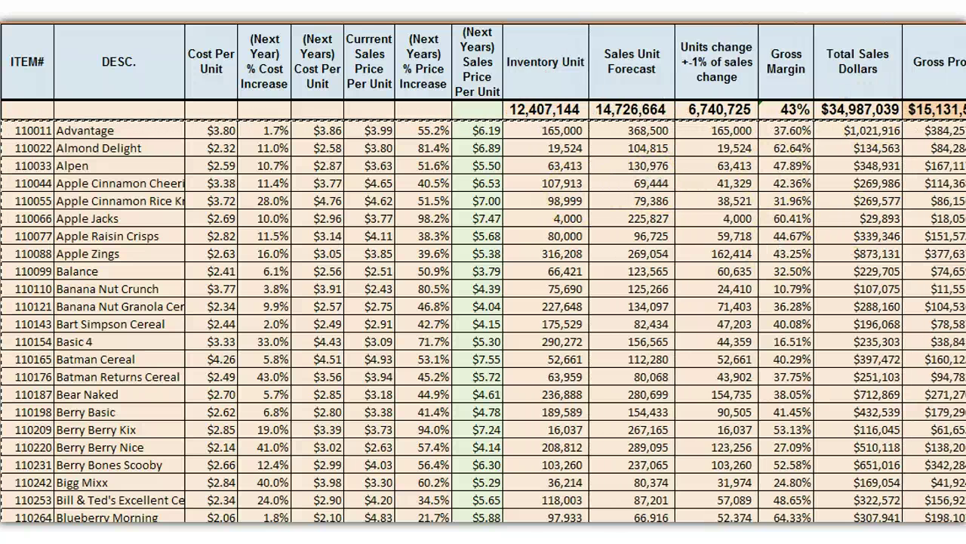
left_click(634, 235)
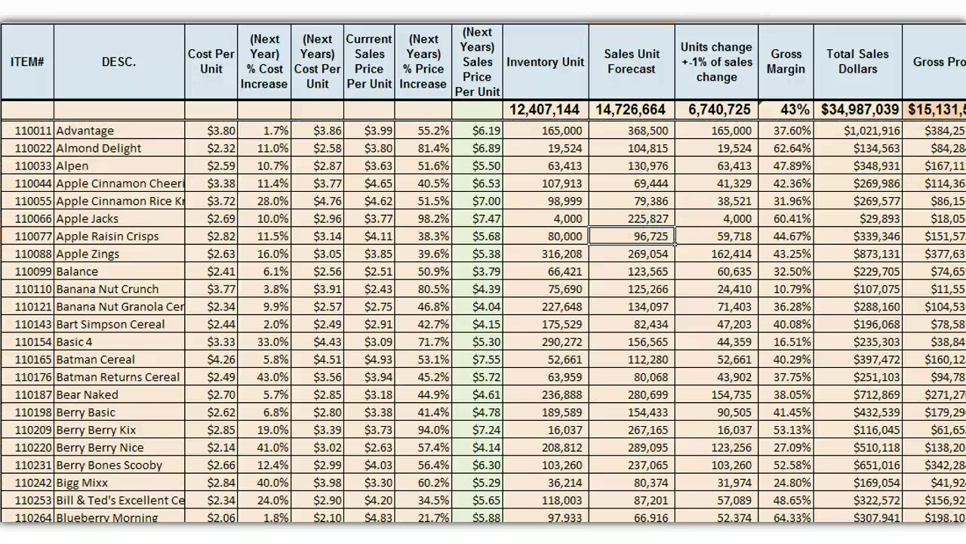
- Narrow the description column so that the whole gross profit column fits in view
left_click(938, 110)
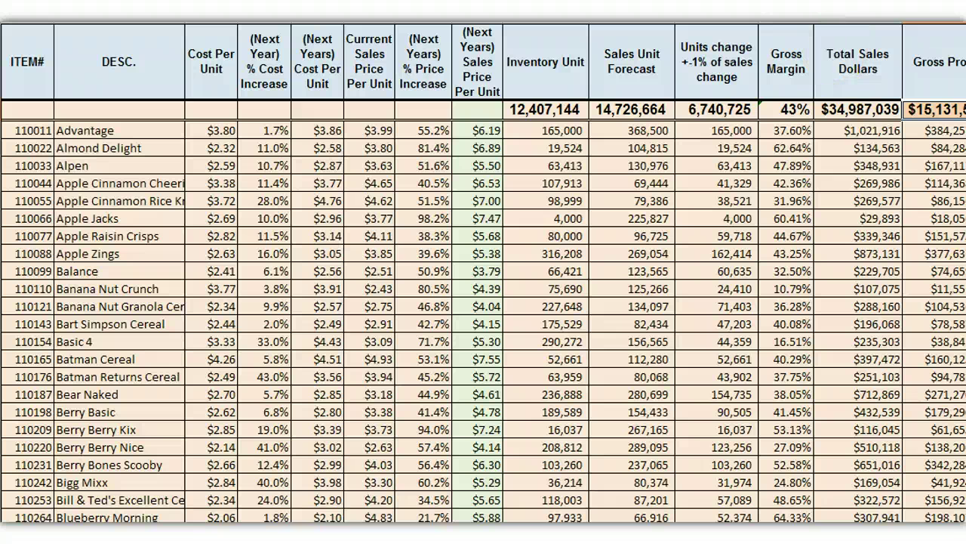
left_click(925, 237)
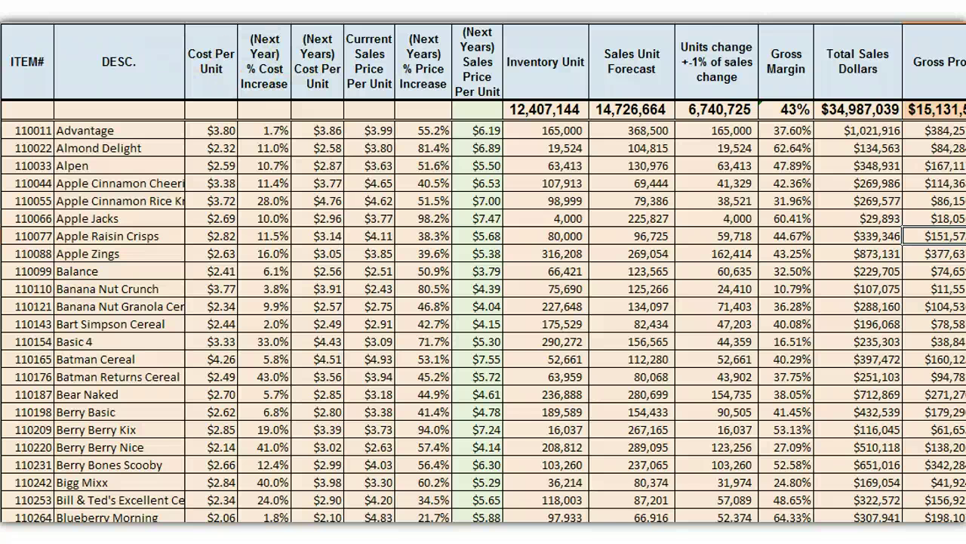
left_click_drag(185, 12, 135, 11)
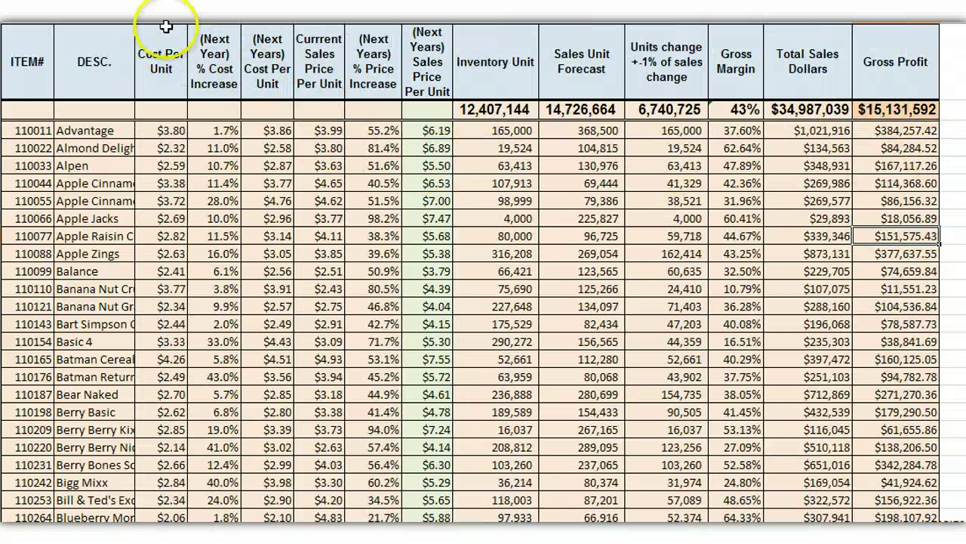
left_click_drag(134, 11, 151, 11)
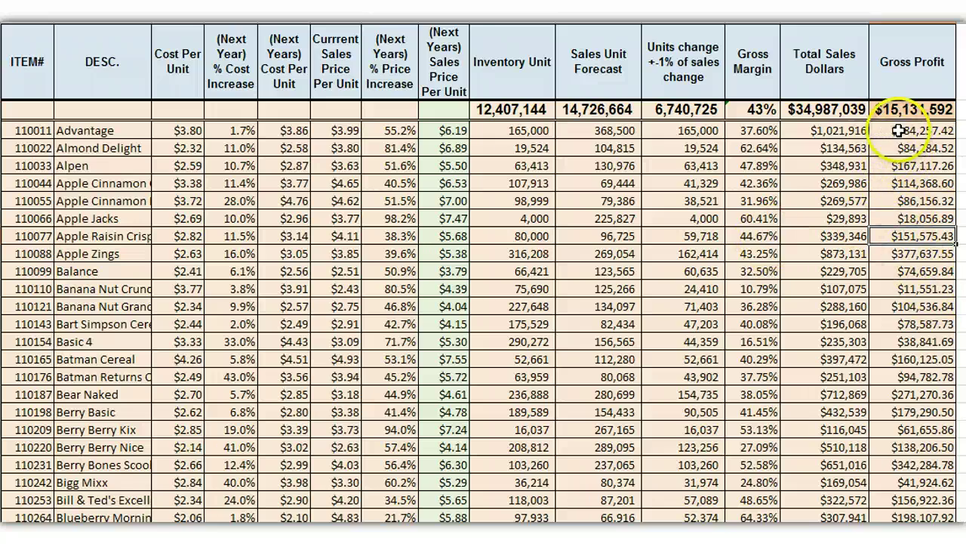
- Narrow the item number and description columns and sum gross profit N3:N53 in O53, shown without decimals
scroll(944, 237, "down", 8)
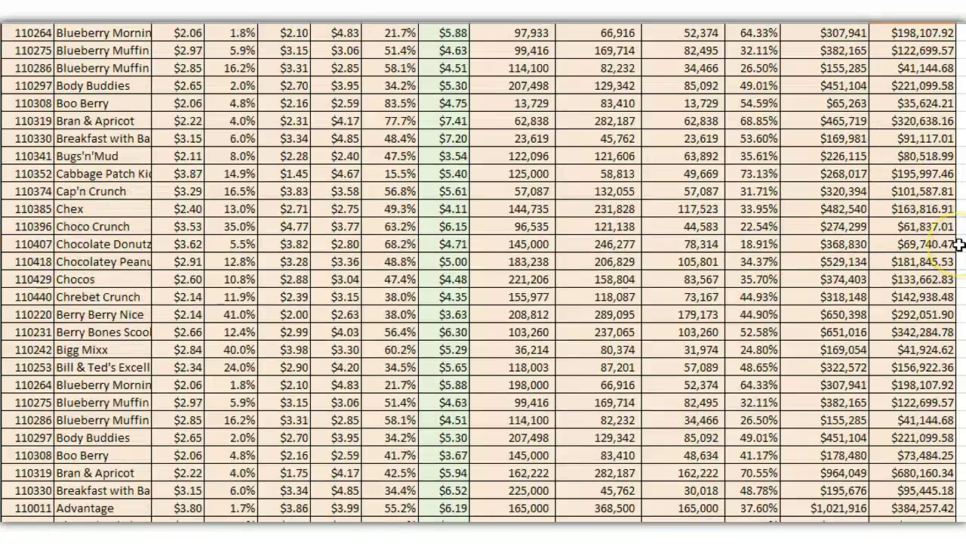
scroll(958, 243, "down", 2)
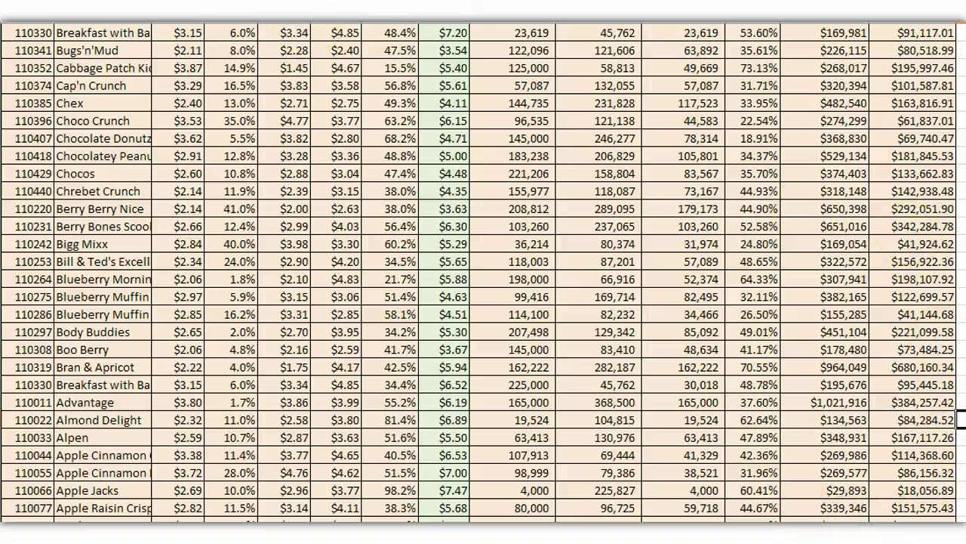
left_click_drag(102, 21, 36, 21)
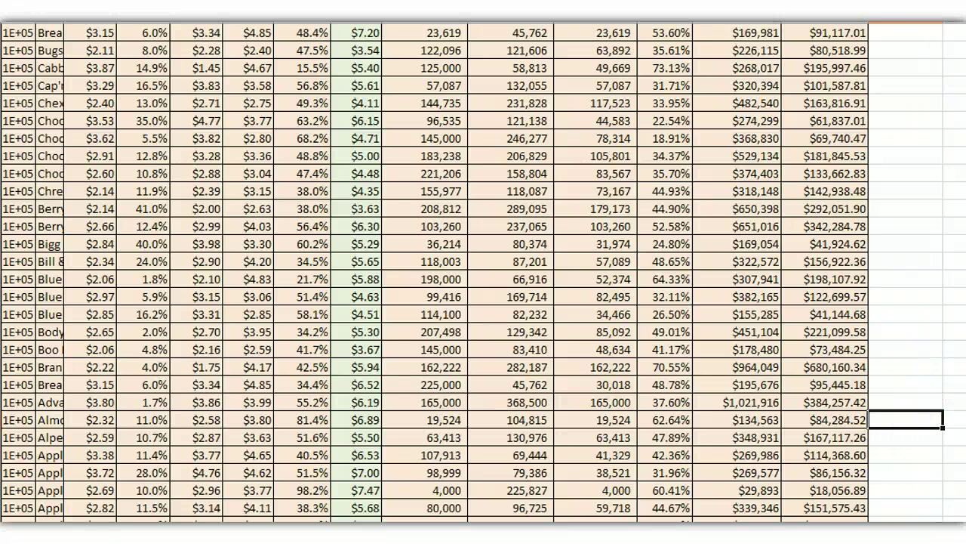
key("alt+equal")
left_click(820, 415)
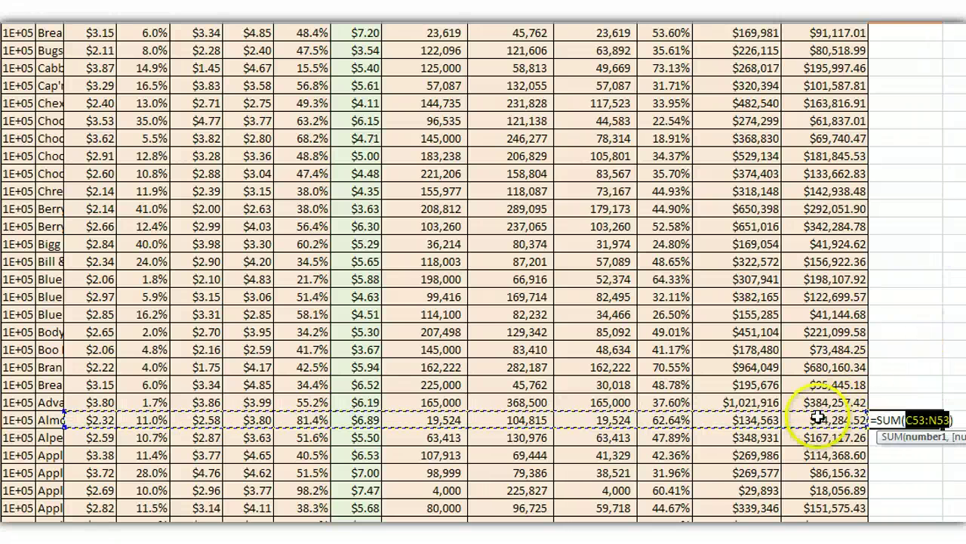
left_click_drag(819, 401, 841, 154)
key("Return")
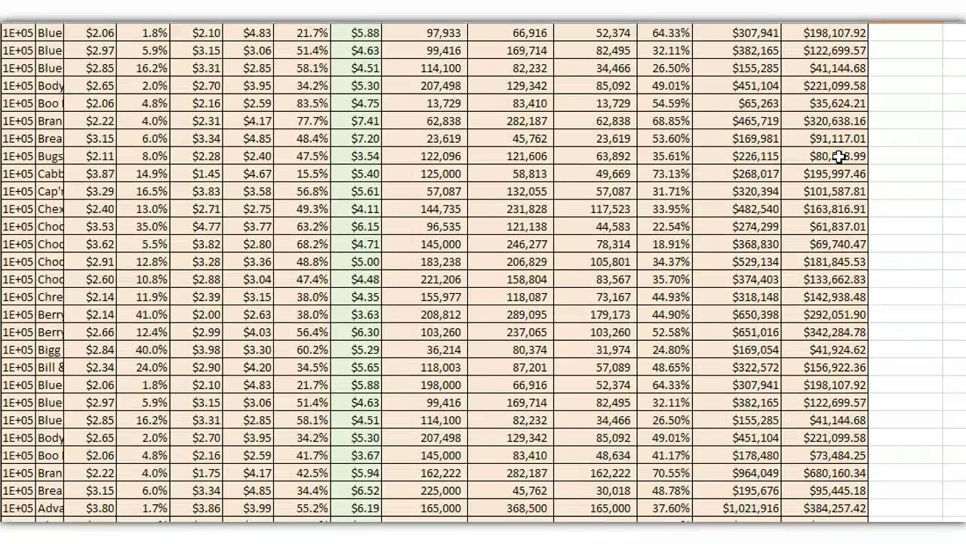
scroll(939, 269, "down", 3)
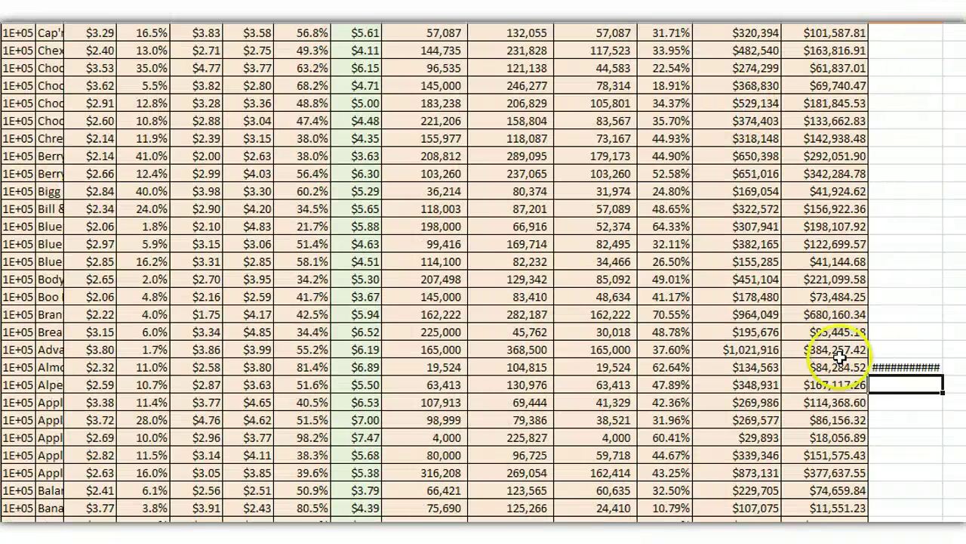
left_click(892, 368)
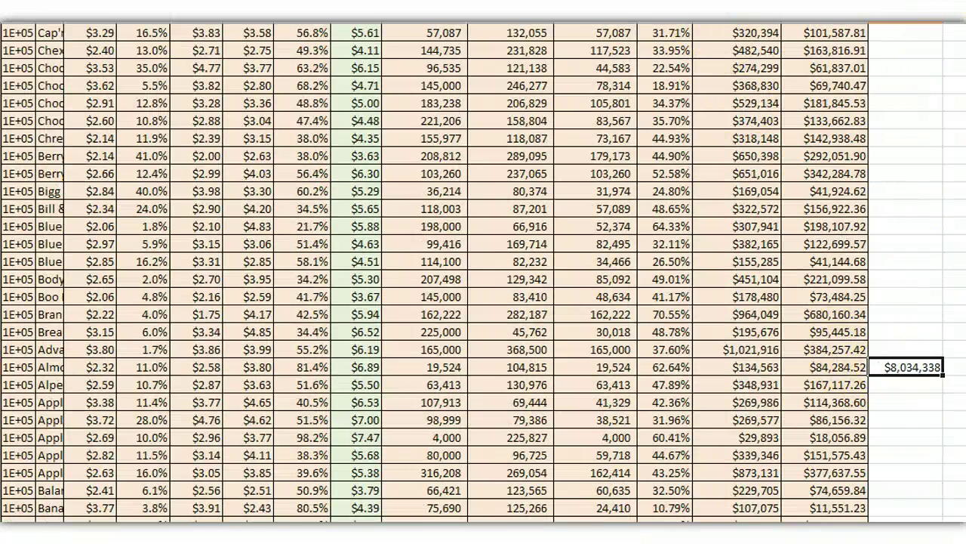
- Sum the gross profit of the remaining items, N54:N100, in O100 and widen column O slightly
scroll(906, 334, "down", 4)
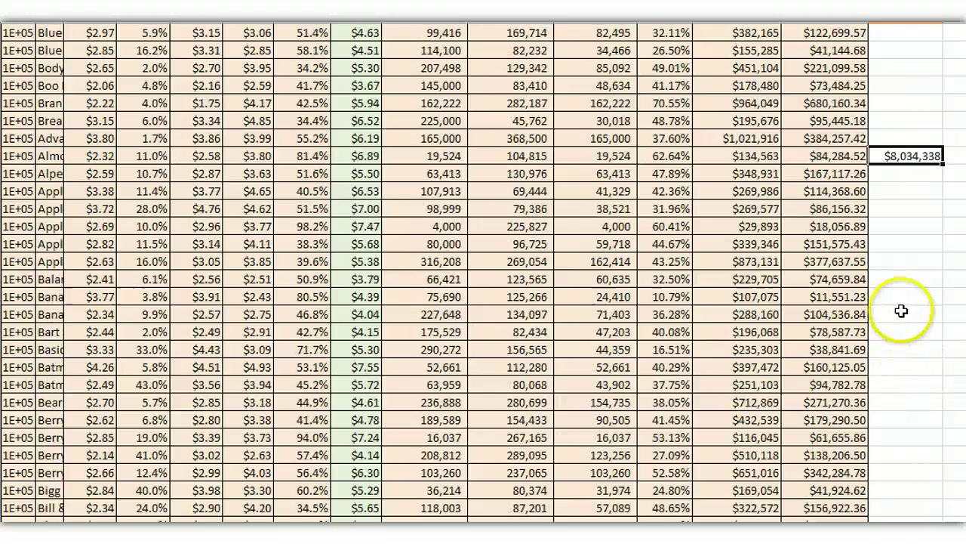
scroll(903, 314, "down", 10)
left_click(906, 453)
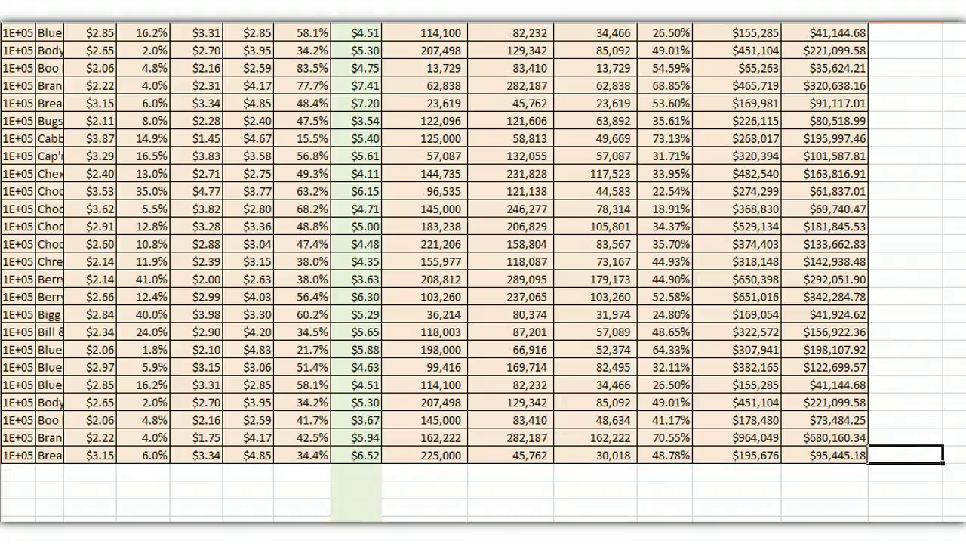
type("=sum(")
left_click_drag(819, 454, 827, 189)
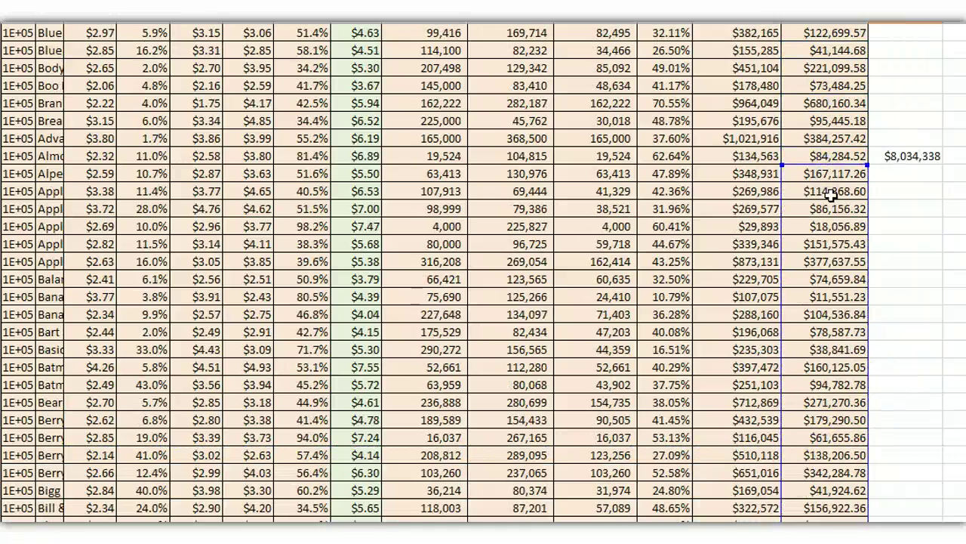
key("Return")
scroll(919, 264, "down", 1)
left_click_drag(943, 19, 955, 18)
- Set next year's sales price to $5.00 for every copied item from Alpen to the last row, H54:H100
scroll(889, 226, "up", 15)
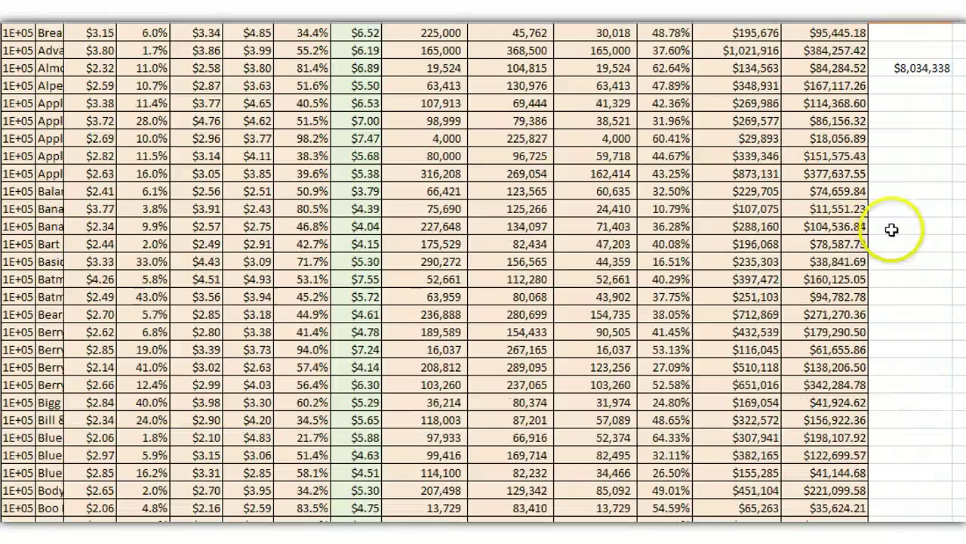
scroll(423, 211, "up", 10)
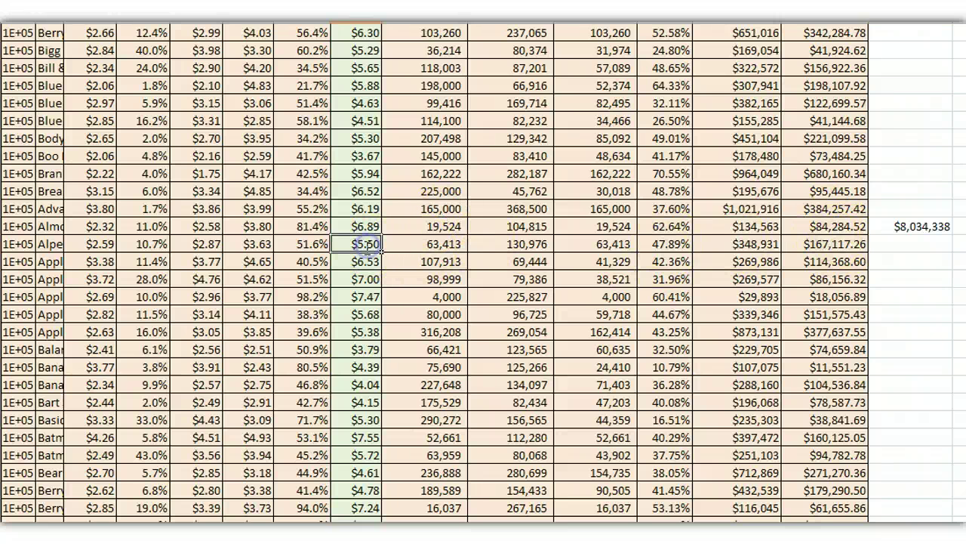
key("ctrl+Return")
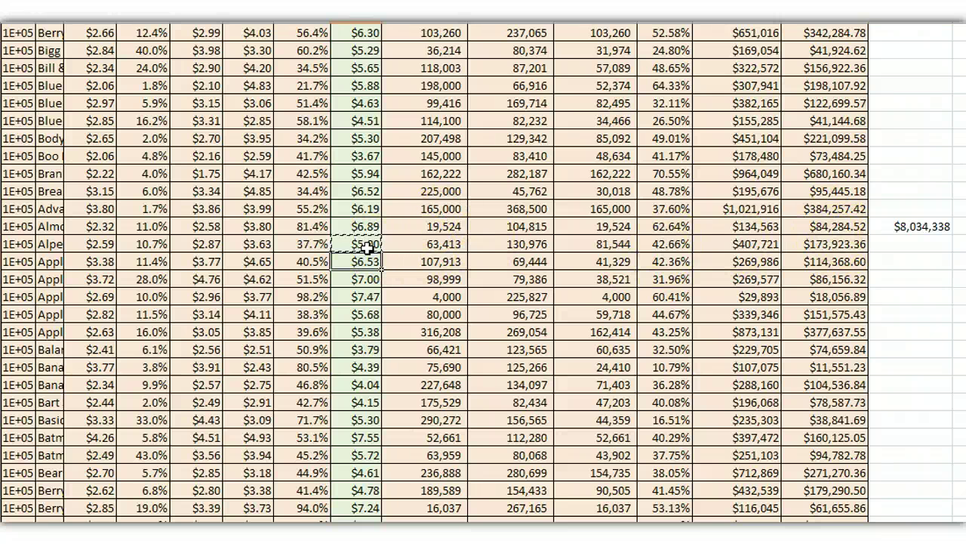
key("shift+Down")
key("shift+Down")
key("shift+Down")
key("shift+Down")
key("shift+Down")
key("shift+Down")
key("Return")
- Examine the recalculated margins, sales and gross profits of the repriced items and both subtotals in column O
scroll(369, 250, "up", 1)
scroll(830, 260, "up", 1)
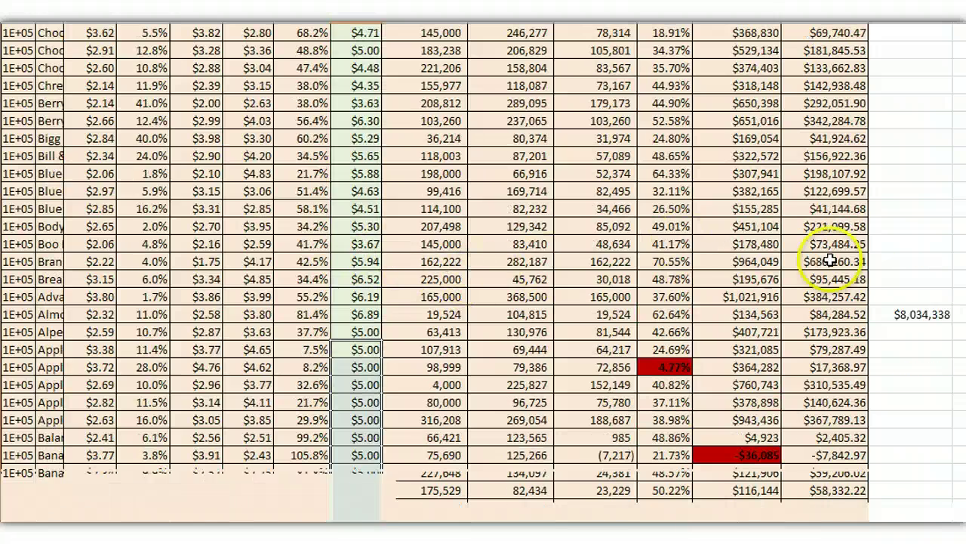
left_click(841, 315)
scroll(842, 315, "down", 1)
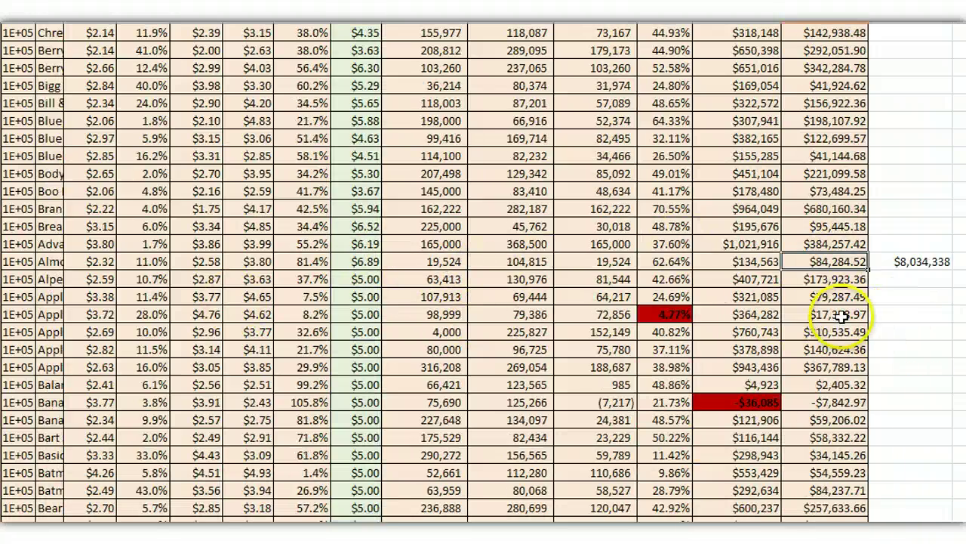
left_click(905, 279)
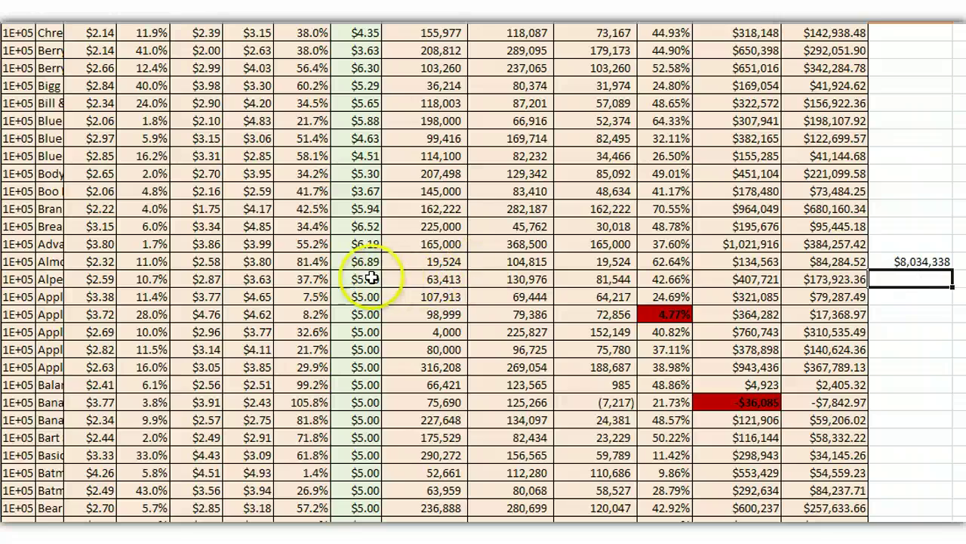
scroll(755, 287, "down", 13)
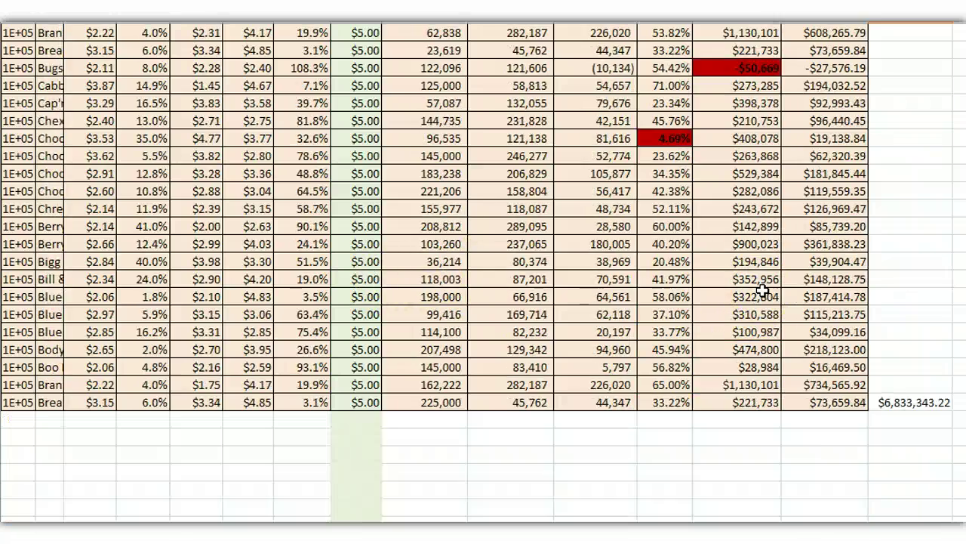
scroll(763, 289, "up", 2)
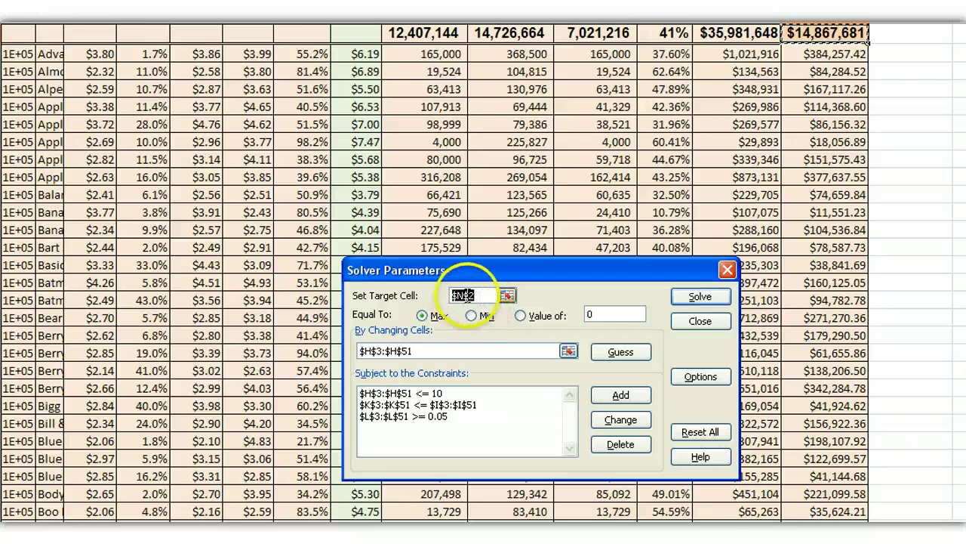
- Change Solver's target cell to O100, the gross profit subtotal of the second item block
key("Return")
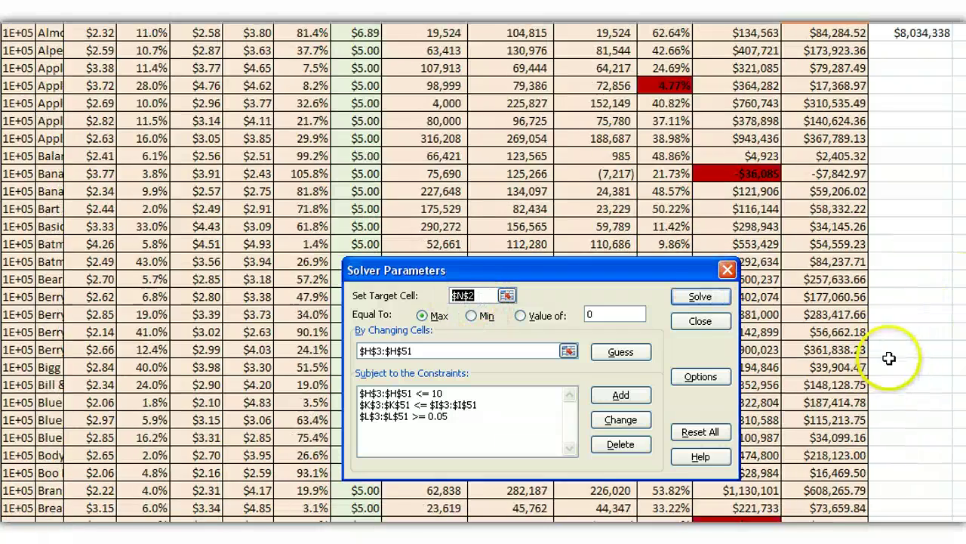
scroll(889, 358, "down", 20)
left_click(899, 385)
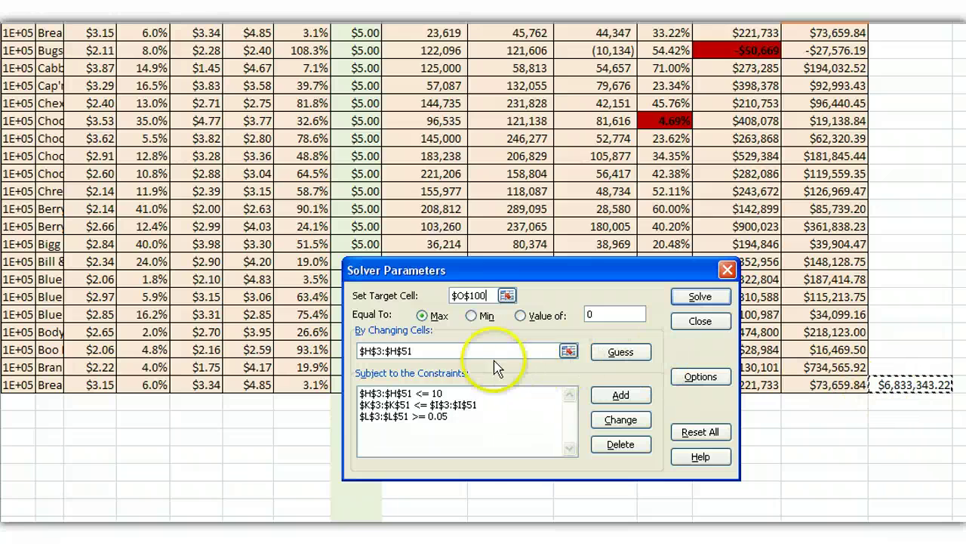
- Set Solver's changing cells to H54:H100, next year's sales prices of the second item block
left_click(433, 350)
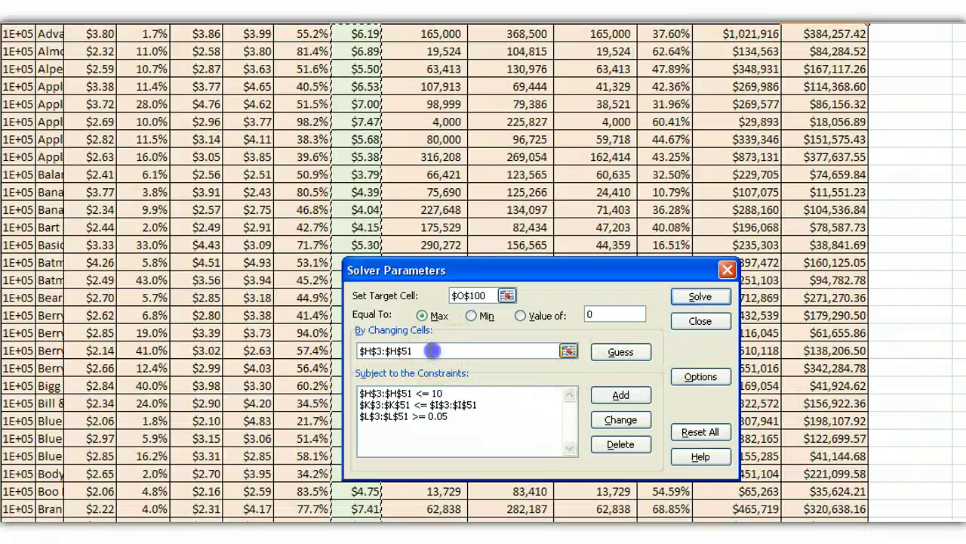
left_click(568, 351)
scroll(470, 275, "up", 2)
scroll(406, 339, "down", 15)
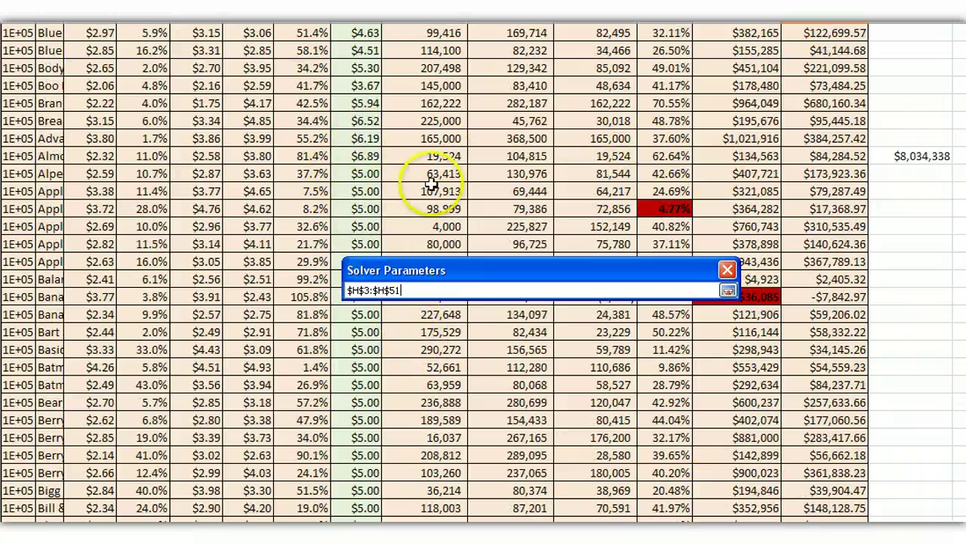
left_click_drag(368, 178, 445, 58)
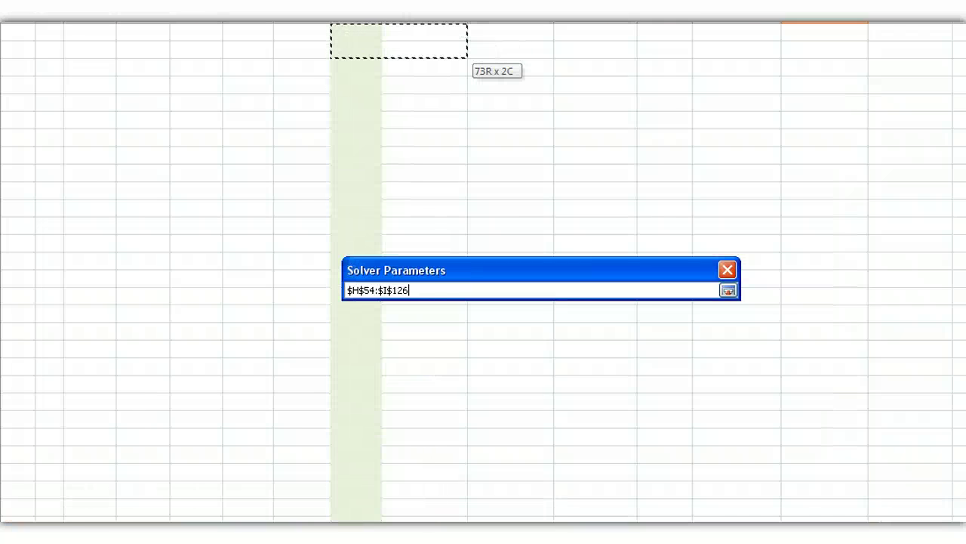
left_click_drag(452, 19, 363, 52)
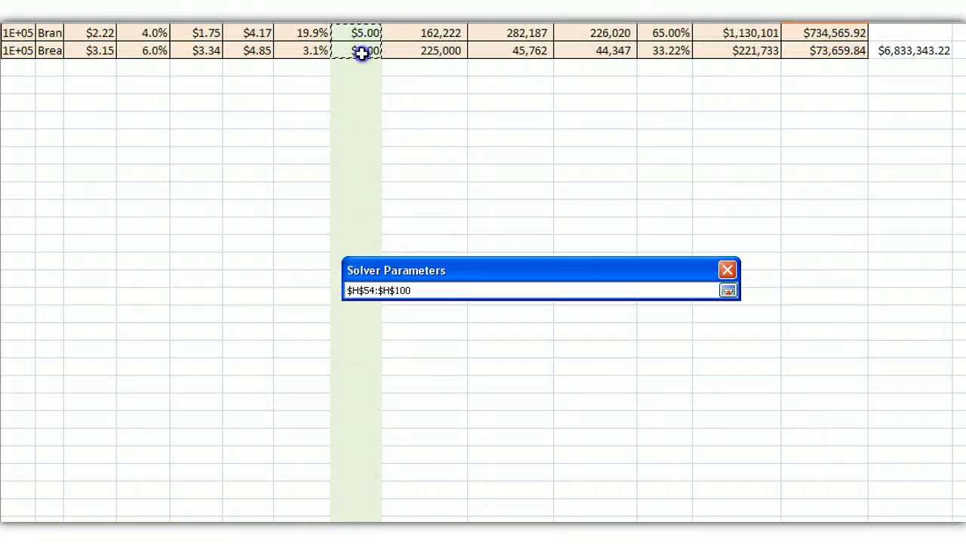
left_click(728, 291)
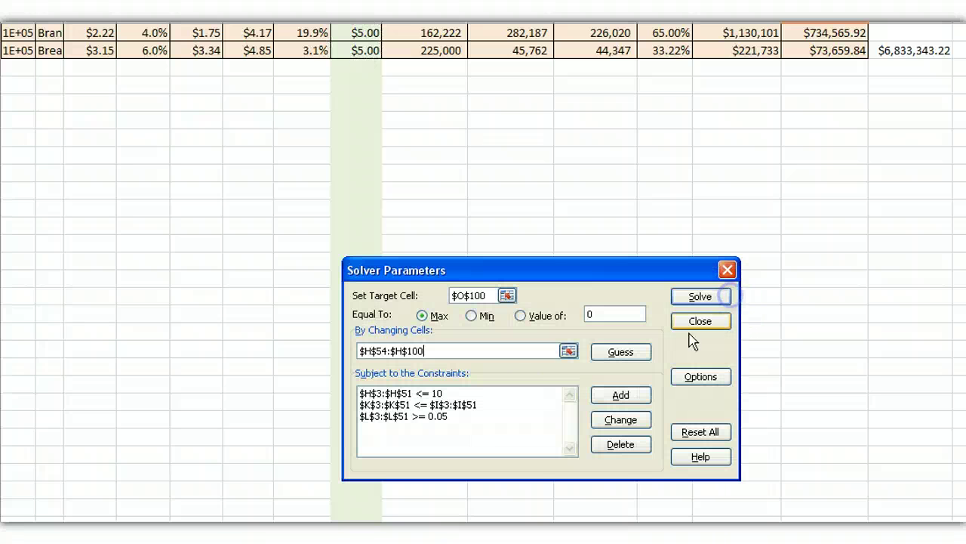
- Change the maximum sales price constraint to cover the second block, H54:H100 <= 10
left_click(432, 394)
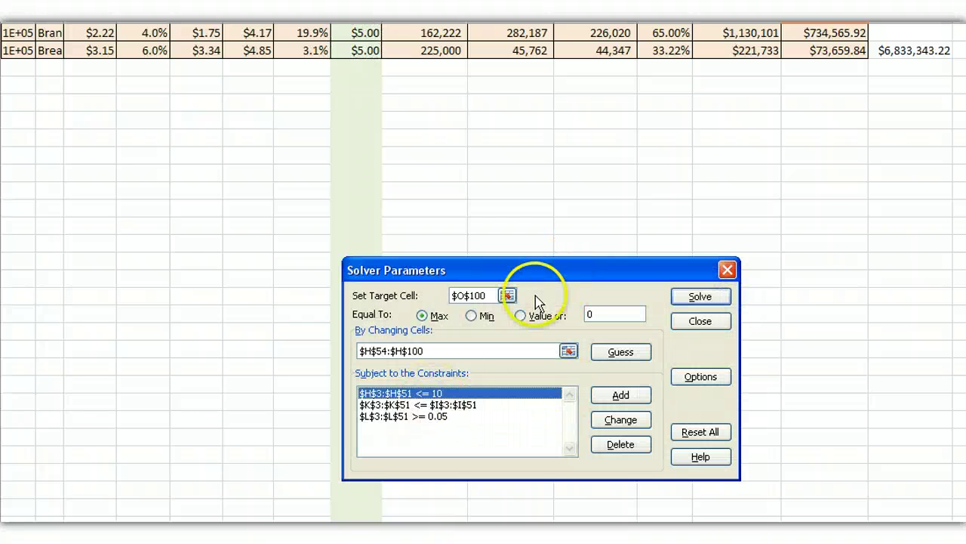
left_click(609, 424)
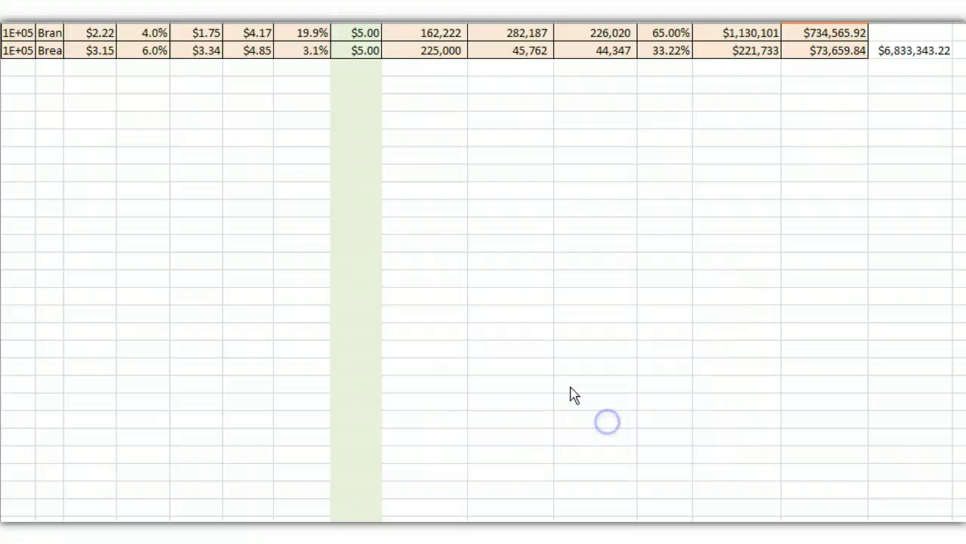
left_click(407, 371)
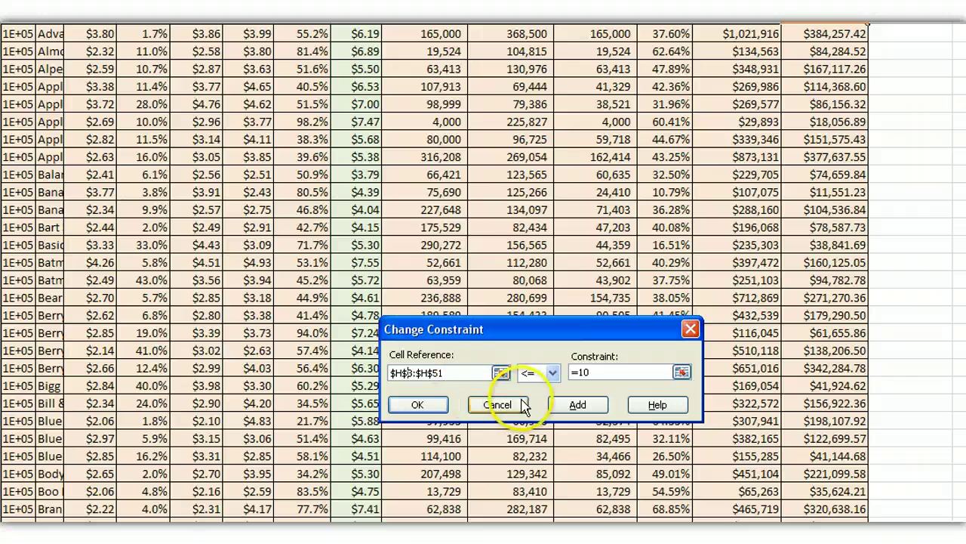
left_click_drag(453, 372, 386, 373)
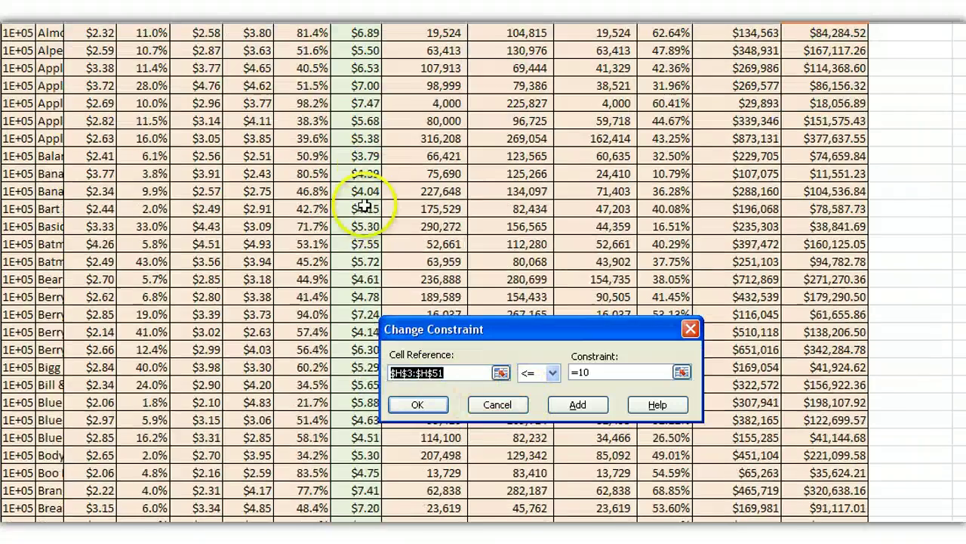
scroll(365, 174, "up", 3)
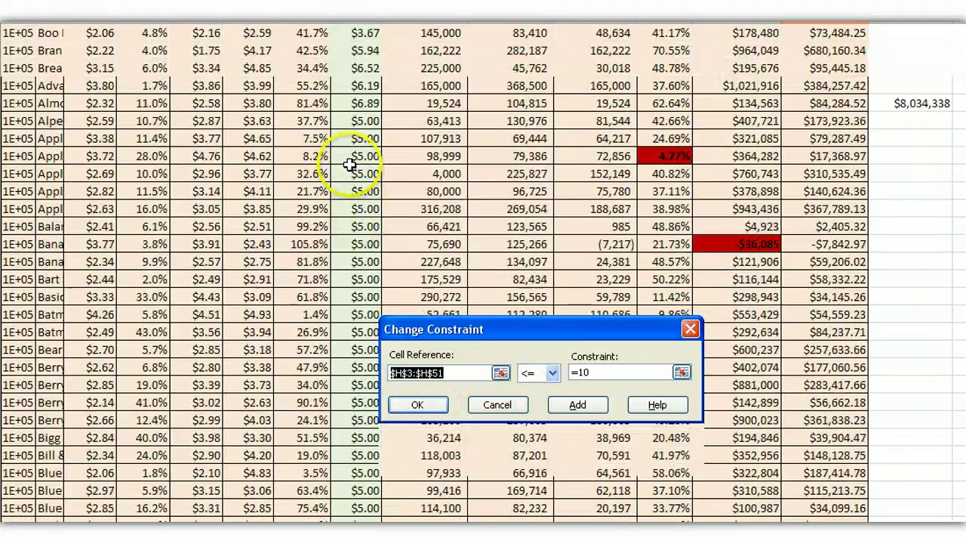
left_click_drag(354, 173, 349, 472)
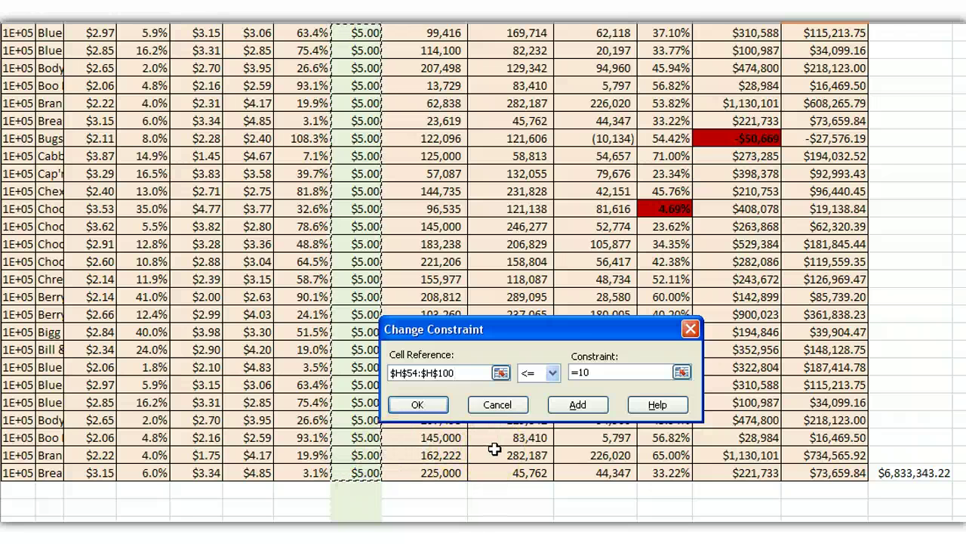
left_click(415, 405)
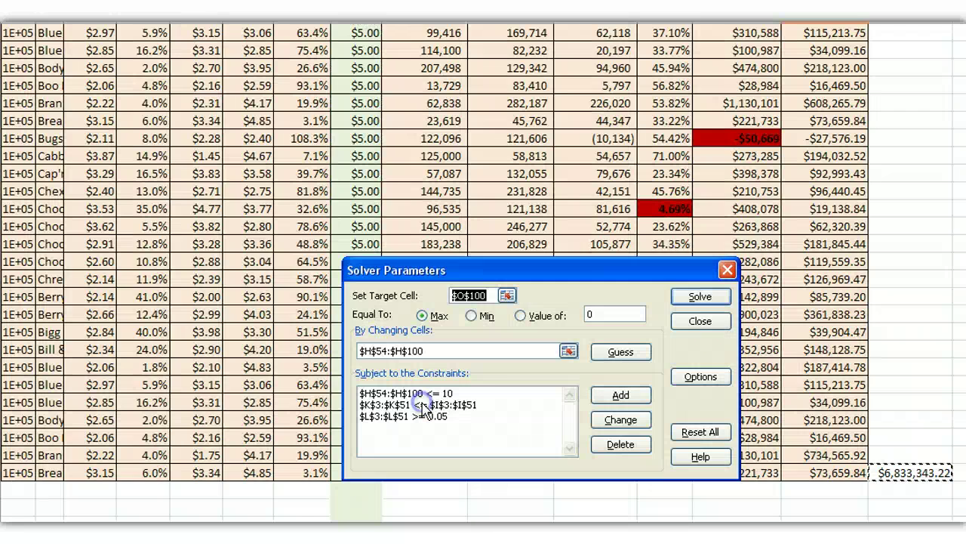
- Change the inventory constraint to the second block, so that K54:K100 <= I54:I100
left_click(423, 406)
left_click(610, 422)
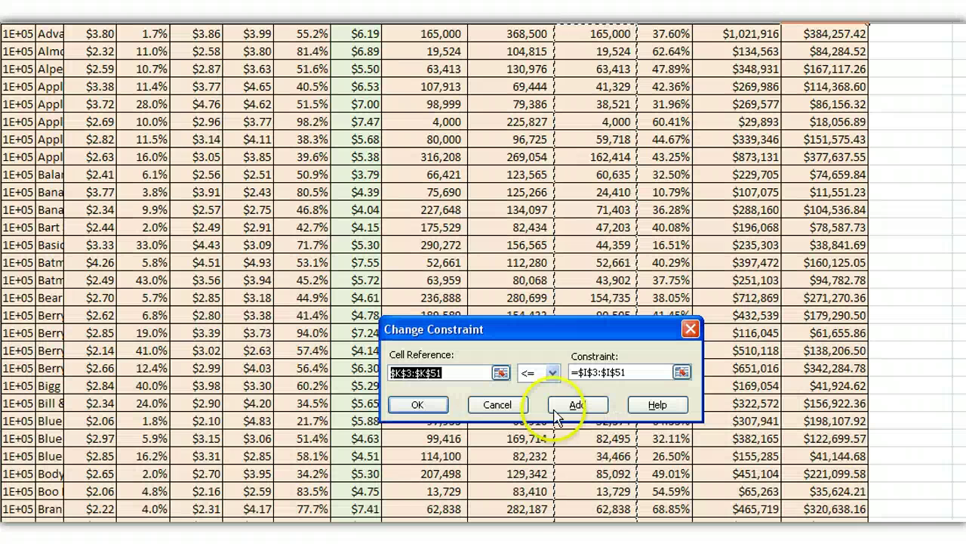
left_click(412, 373)
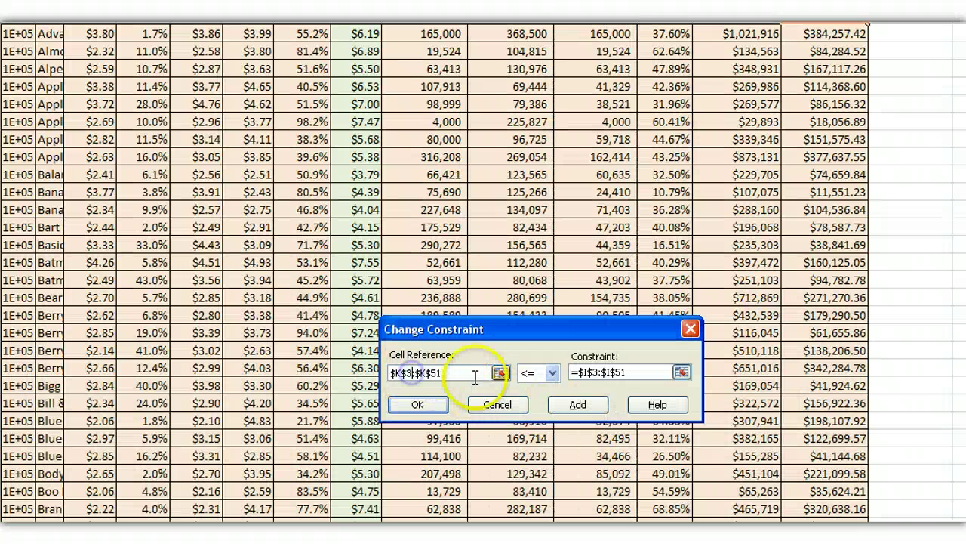
key("Up")
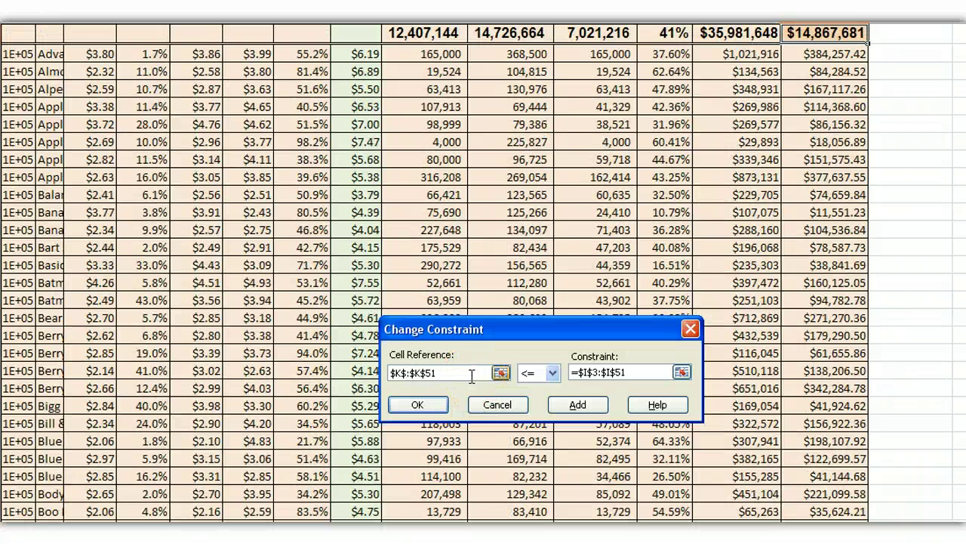
type("K$")
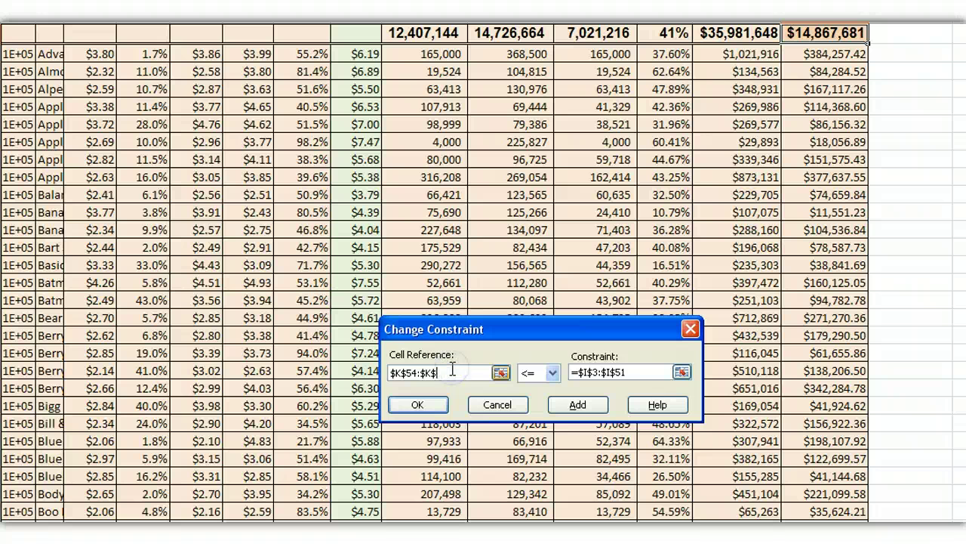
type("100")
left_click(595, 371)
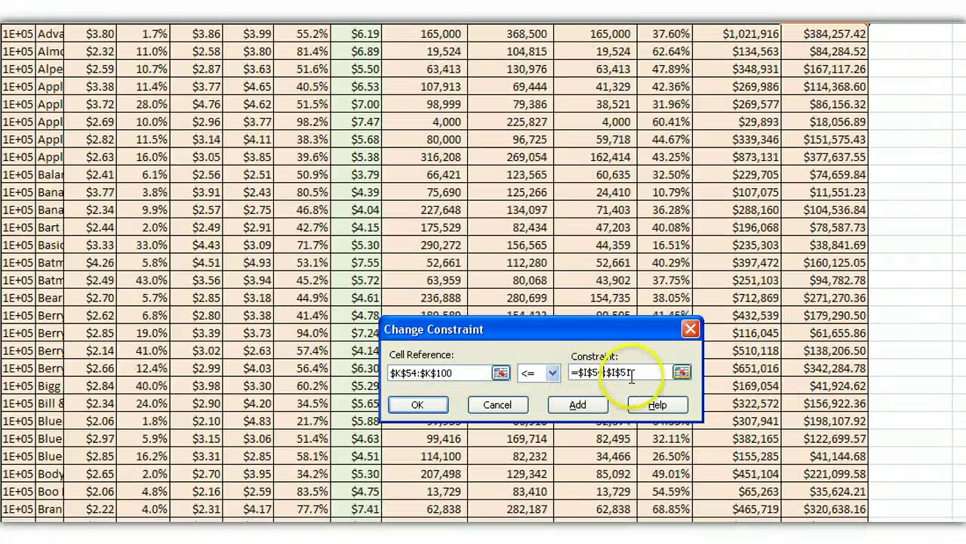
type("54:$H$")
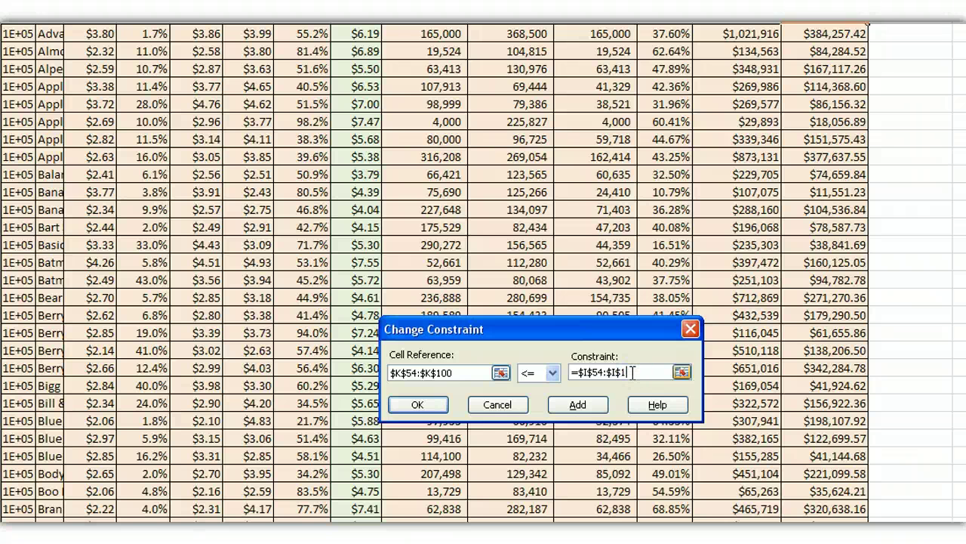
type("100")
left_click(417, 404)
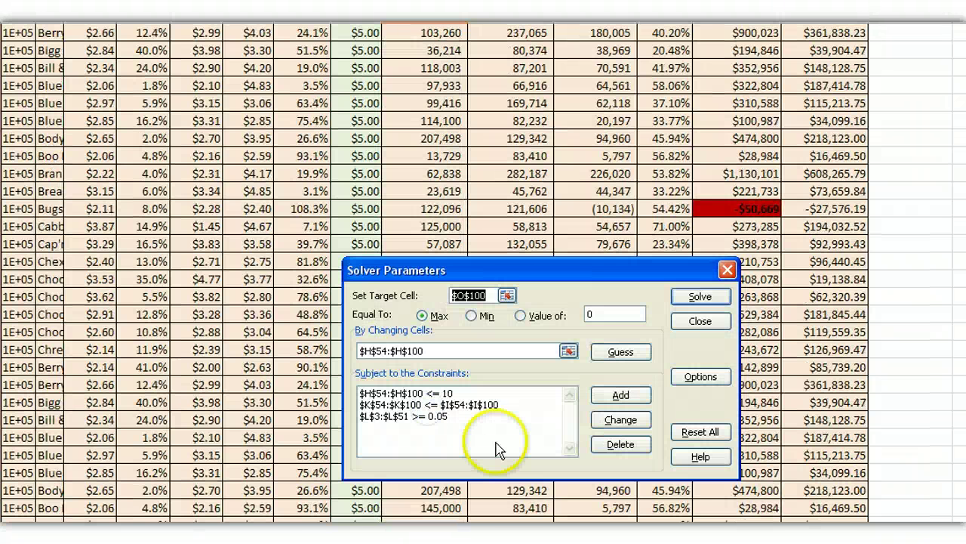
- Change the minimum gross margin constraint to the second block, L54:L100 >= 0.05
left_click(432, 416)
left_click(604, 420)
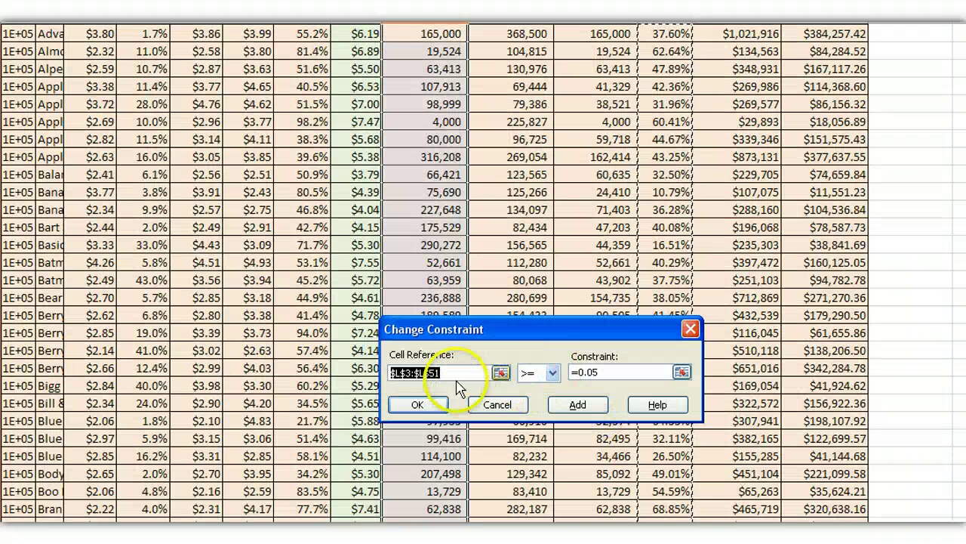
left_click(412, 373)
type("5")
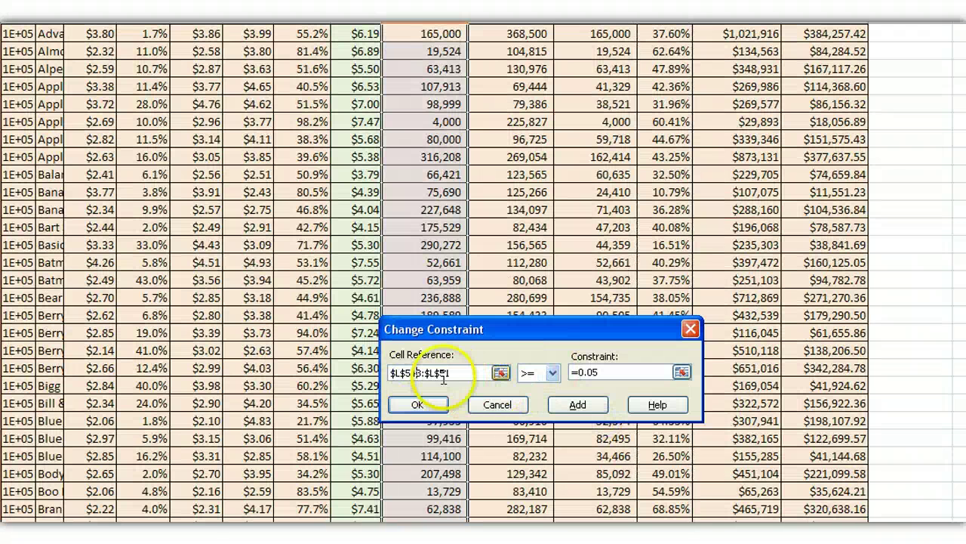
key("Delete")
type("4:$H$")
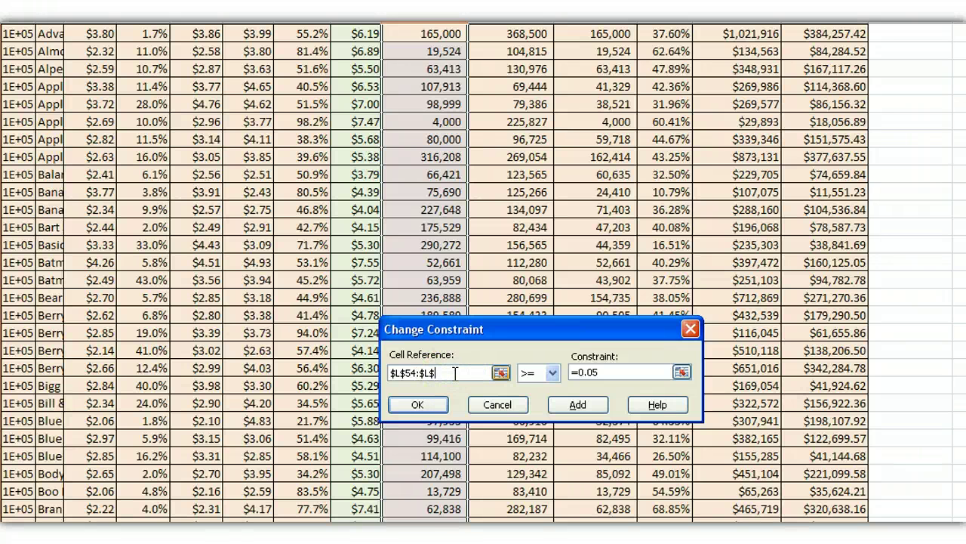
type("100")
left_click(418, 405)
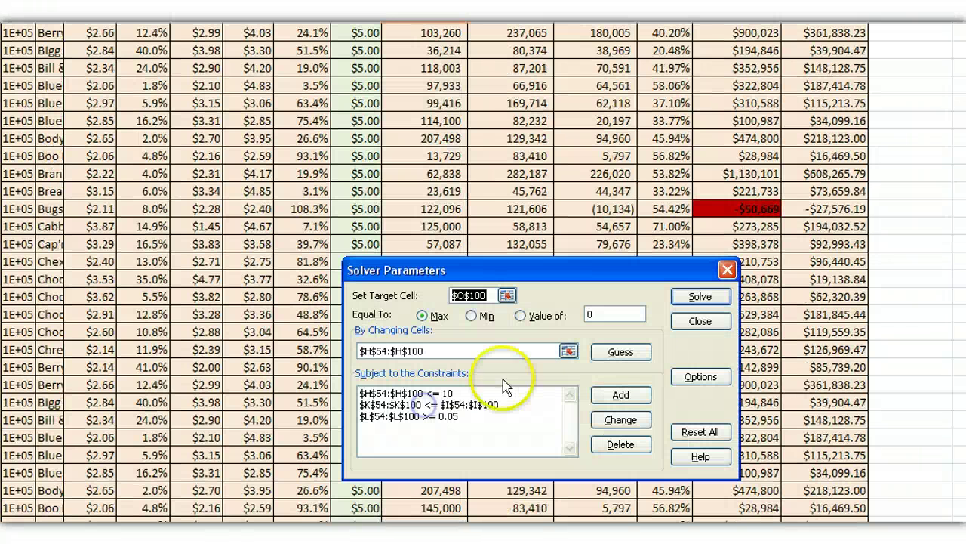
- Run Solver for the second item block and keep the Solver solution
left_click(683, 296)
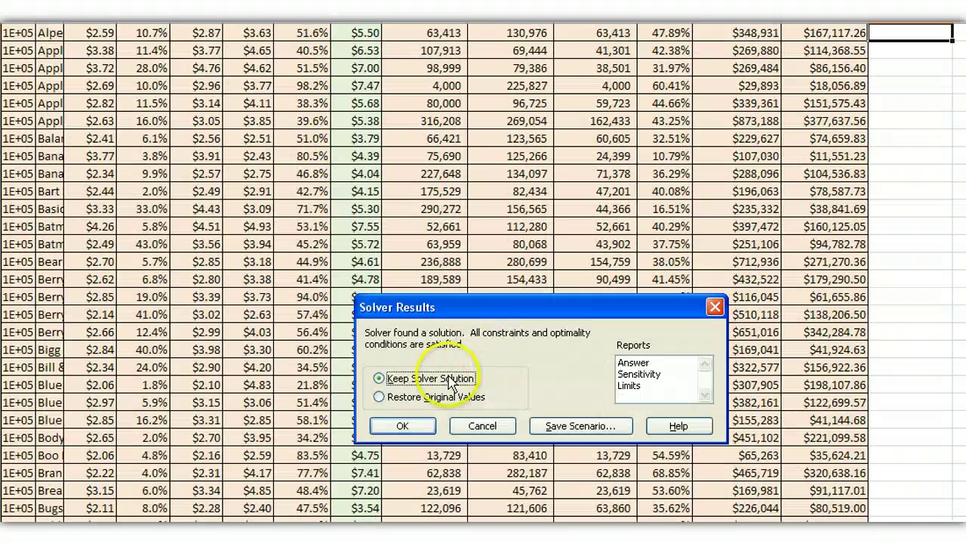
left_click(400, 426)
scroll(556, 276, "down", 10)
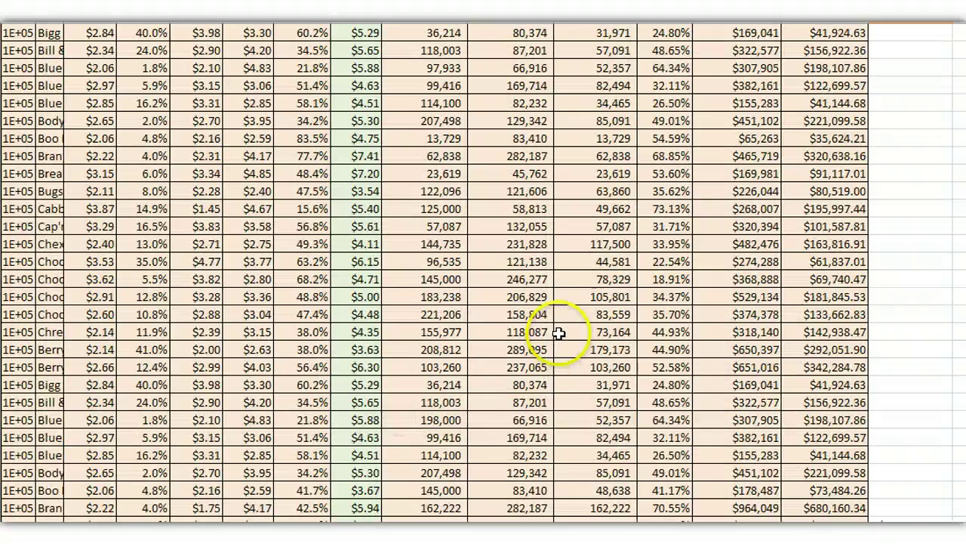
scroll(623, 321, "up", 3)
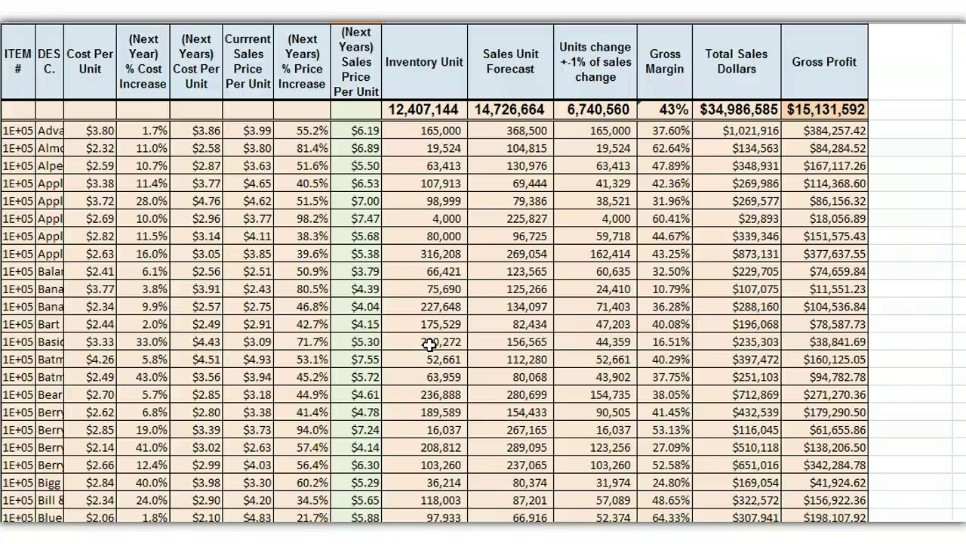
- Examine the total gross profit, the first block's subtotal in column O and the gross profit ranges of both item blocks
left_click(815, 113)
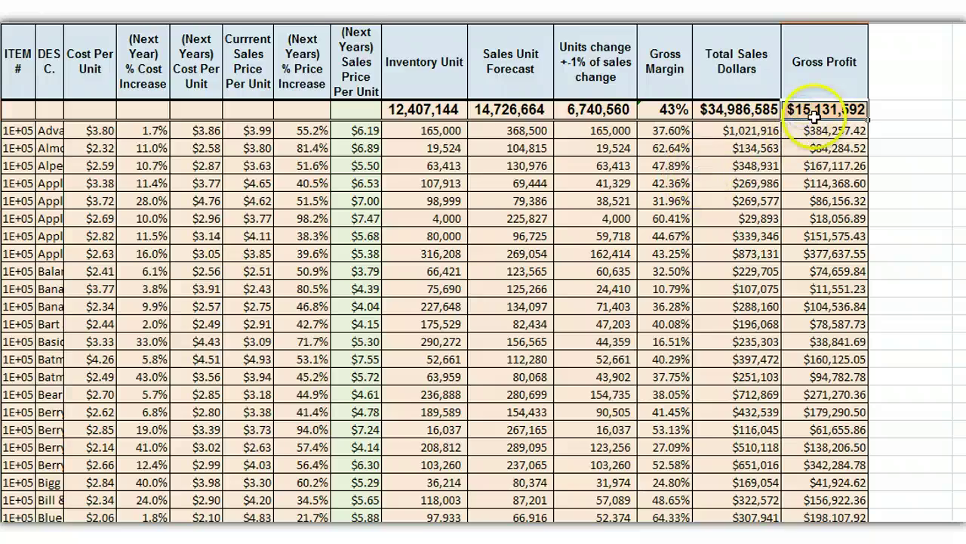
scroll(830, 144, "down", 15)
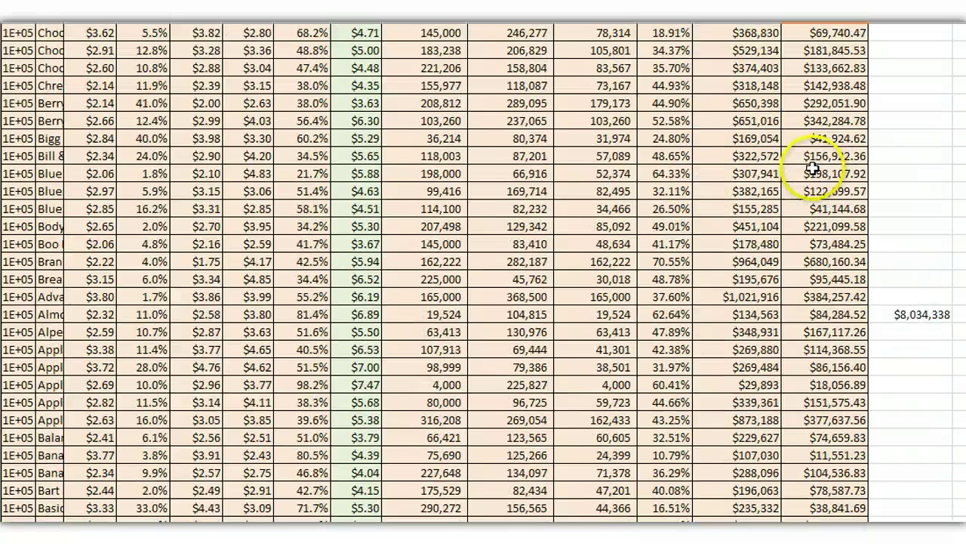
left_click(899, 314)
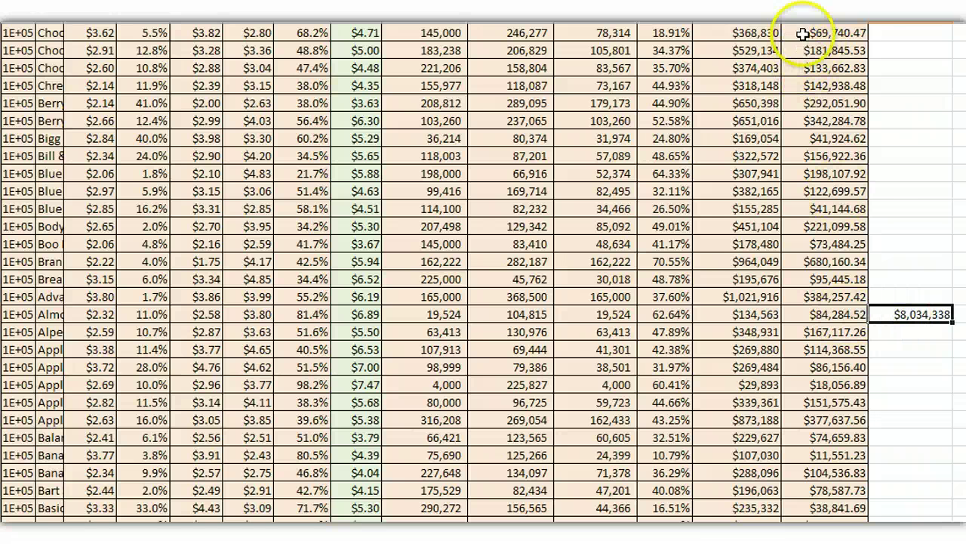
mouse_move(803, 33)
left_mouse_down()
mouse_move(813, 108)
mouse_move(809, 313)
left_mouse_up()
scroll(815, 280, "down", 4)
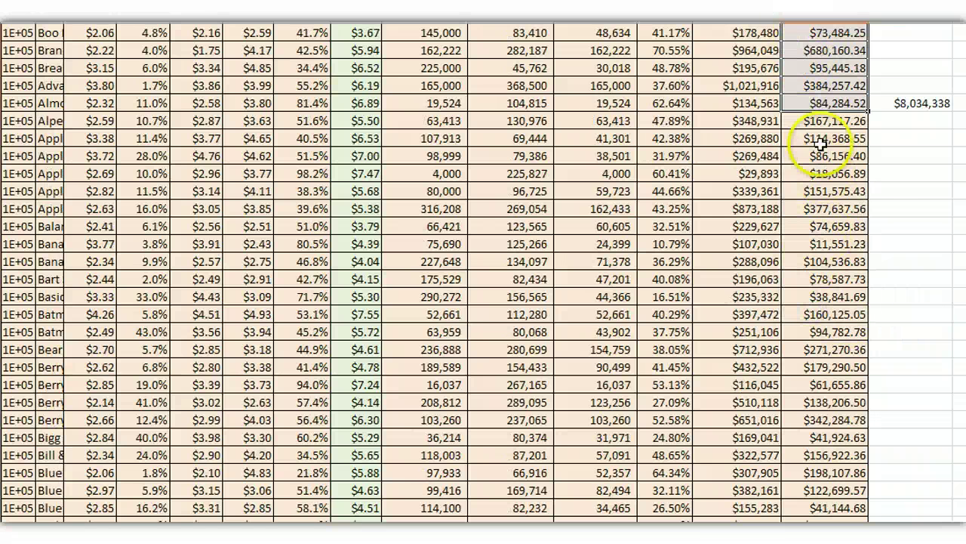
left_click_drag(821, 144, 810, 477)
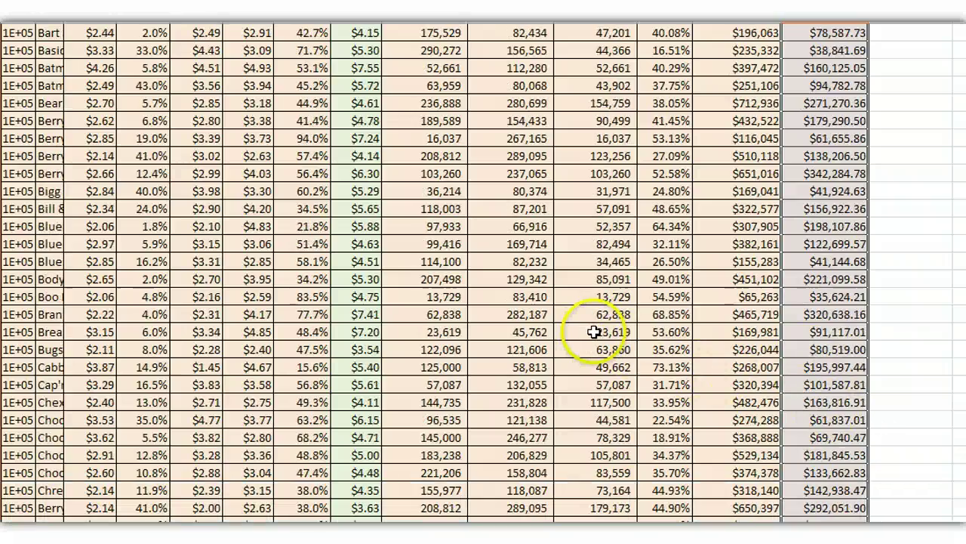
scroll(600, 362, "down", 9)
scroll(597, 332, "up", 6)
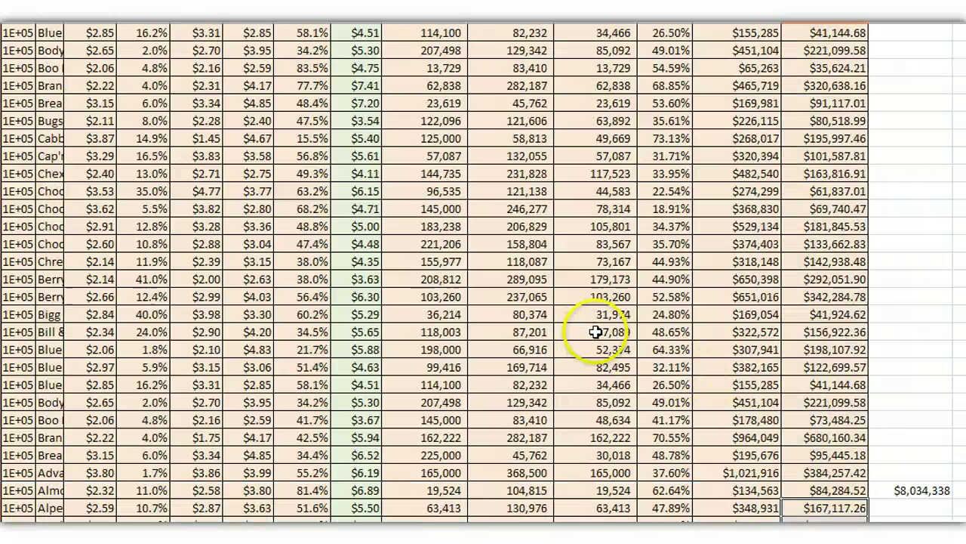
scroll(597, 333, "up", 10)
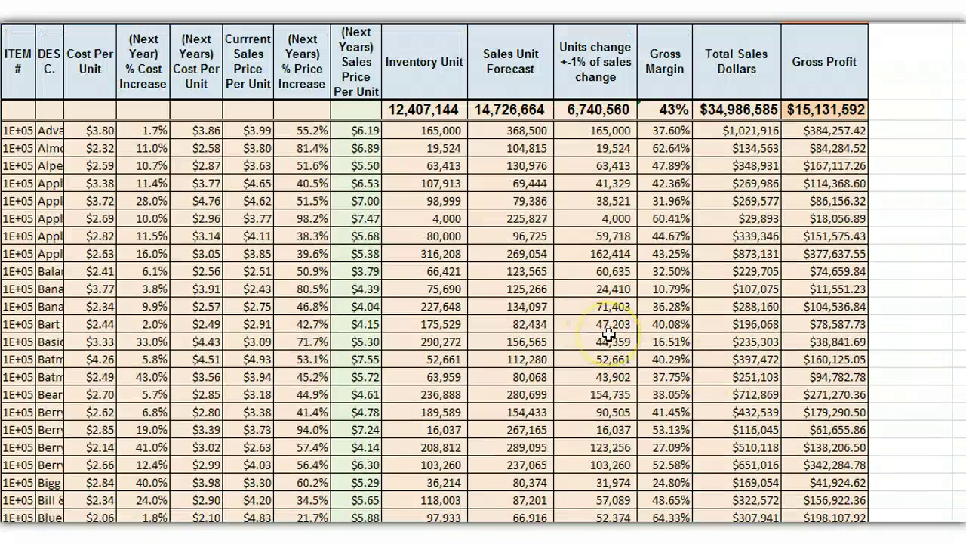